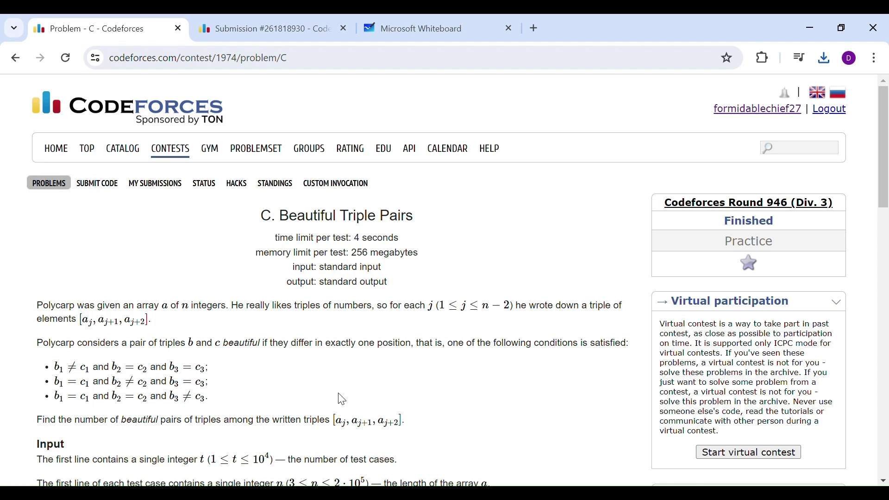
scroll(295, 342, "down", 1)
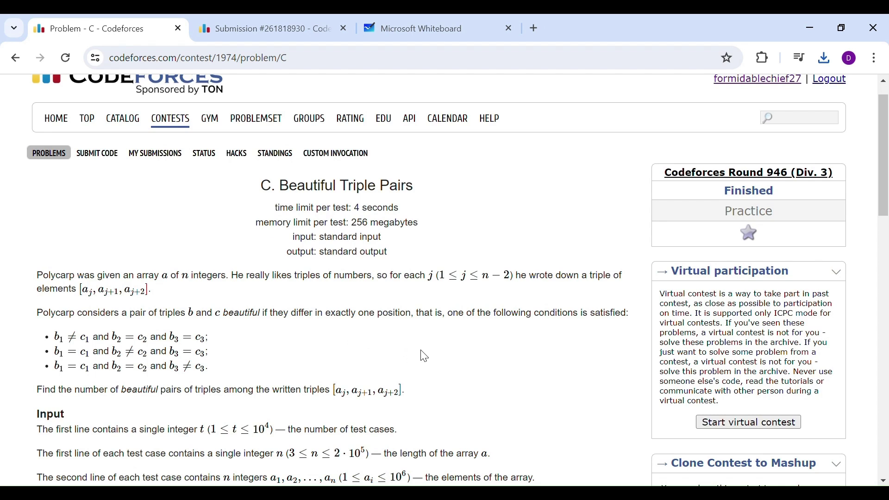
scroll(425, 356, "down", 1)
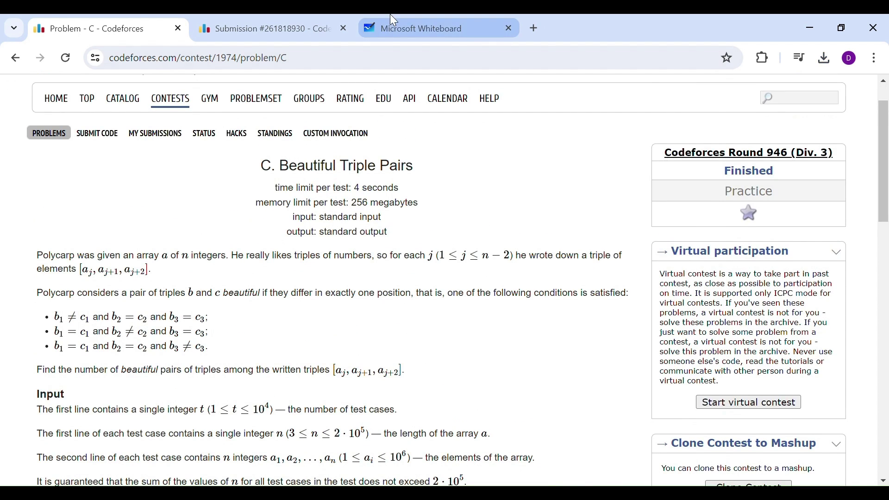
Handwrite the triple a1 b1 c1 above the triple a2 b2 c2
left_click(389, 15)
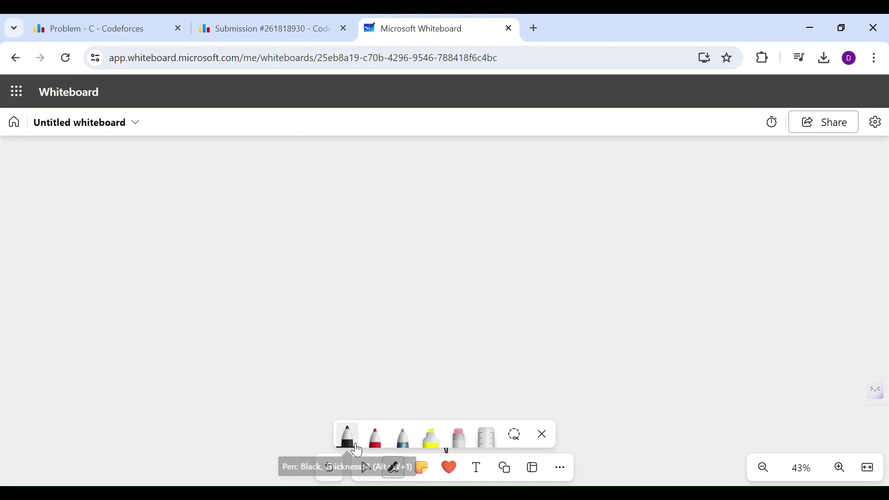
left_click_drag(471, 213, 482, 245)
mouse_move(570, 171)
left_mouse_down()
mouse_move(571, 231)
mouse_move(582, 237)
left_mouse_up()
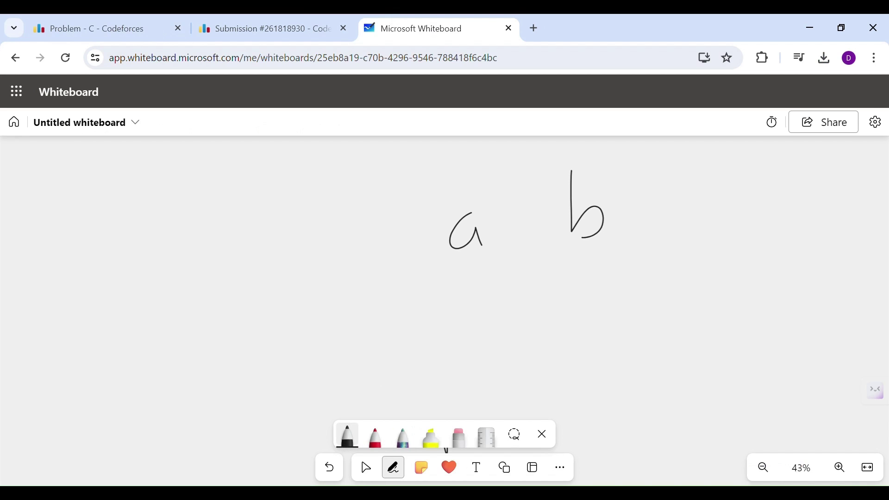
left_click_drag(663, 203, 672, 243)
left_click_drag(501, 237, 504, 255)
left_click_drag(616, 233, 621, 258)
left_click_drag(701, 233, 709, 269)
mouse_move(499, 300)
left_mouse_down()
mouse_move(501, 329)
mouse_move(556, 337)
left_mouse_up()
left_click_drag(585, 269, 588, 320)
mouse_move(610, 290)
left_mouse_down()
mouse_move(629, 293)
mouse_move(637, 327)
left_mouse_up()
mouse_move(680, 280)
left_mouse_down()
mouse_move(669, 310)
mouse_move(735, 320)
left_mouse_up()
Slash through the matching a and b entries and circle the differing c1/c2 pair
left_click_drag(440, 271, 483, 241)
left_click_drag(549, 236, 591, 215)
left_click_drag(455, 346, 500, 300)
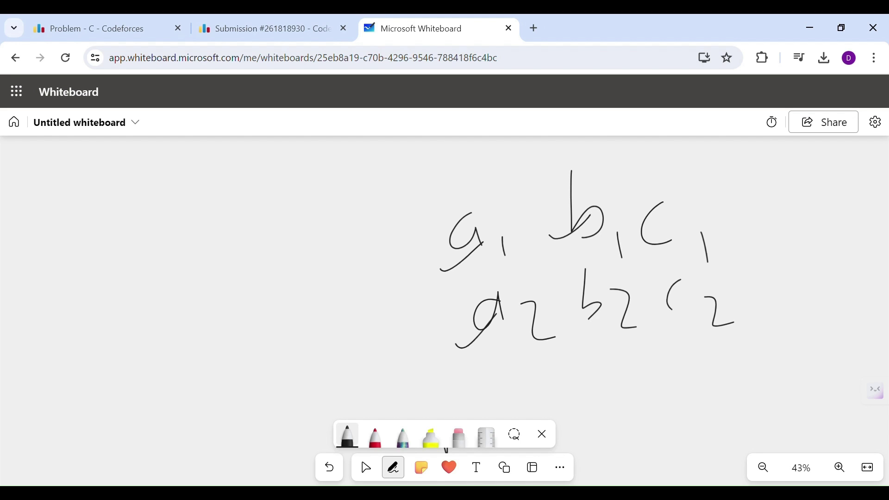
left_click_drag(559, 319, 610, 297)
mouse_move(749, 200)
left_mouse_down()
mouse_move(646, 299)
mouse_move(719, 168)
left_mouse_up()
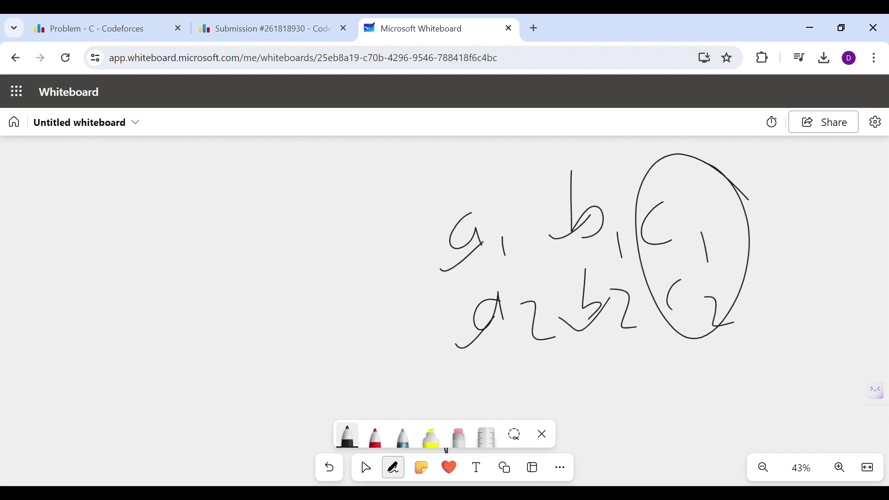
Erase the triple sketch from the whiteboard, then check the example tests on Codeforces
left_click(146, 21)
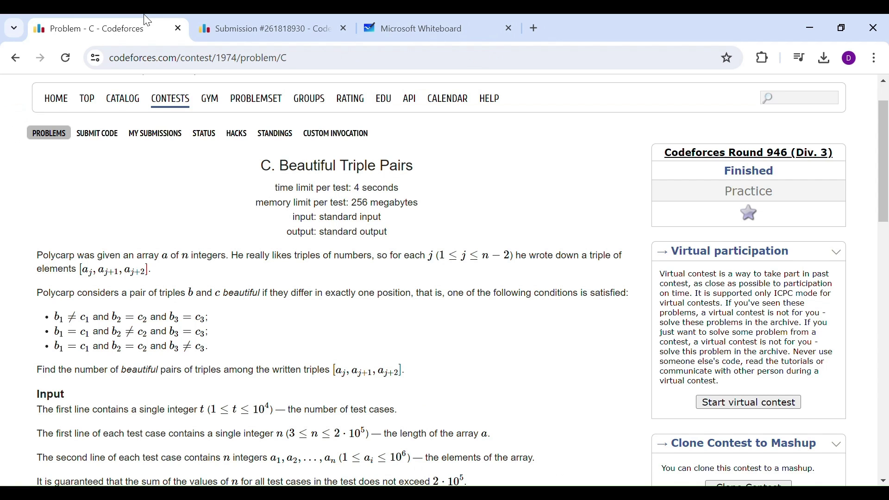
scroll(296, 404, "down", 2)
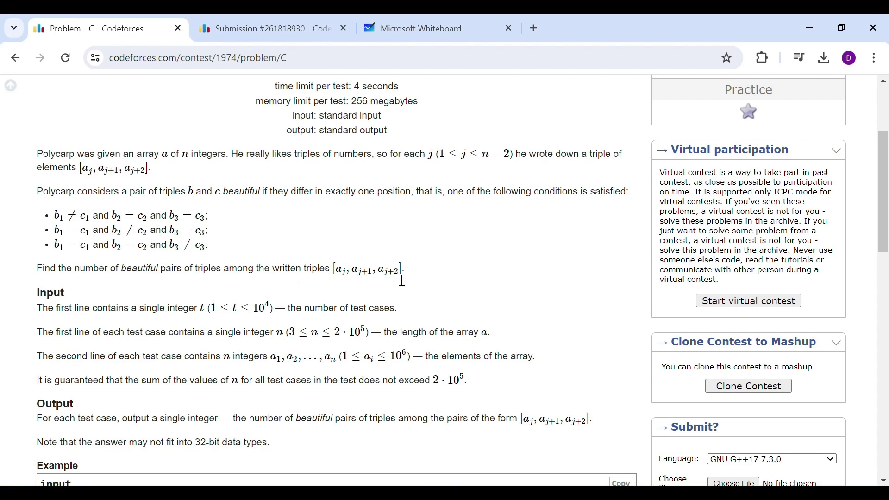
scroll(389, 319, "down", 3)
scroll(385, 314, "down", 2)
scroll(386, 313, "up", 2)
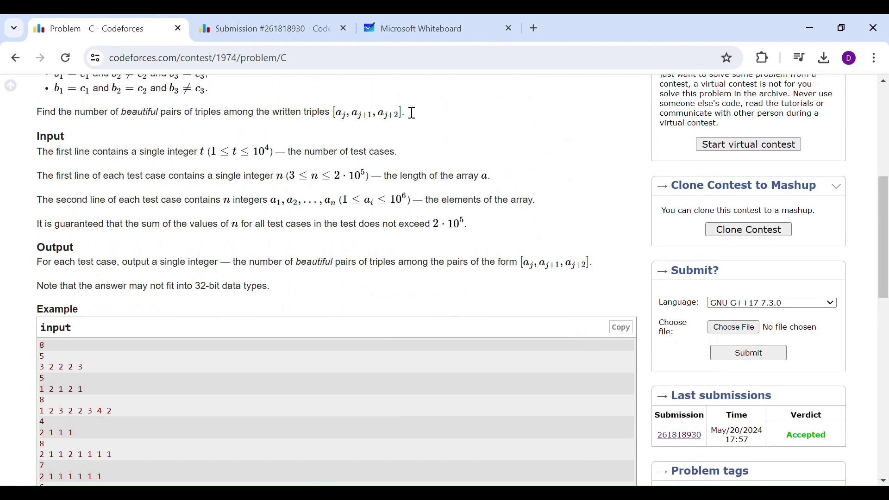
left_click(419, 28)
left_click(459, 435)
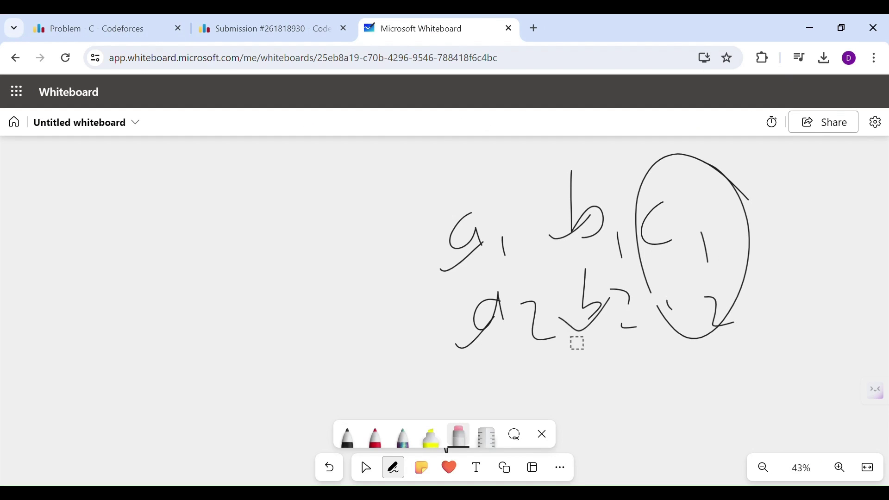
mouse_move(575, 341)
left_mouse_down()
mouse_move(749, 199)
mouse_move(357, 294)
left_mouse_up()
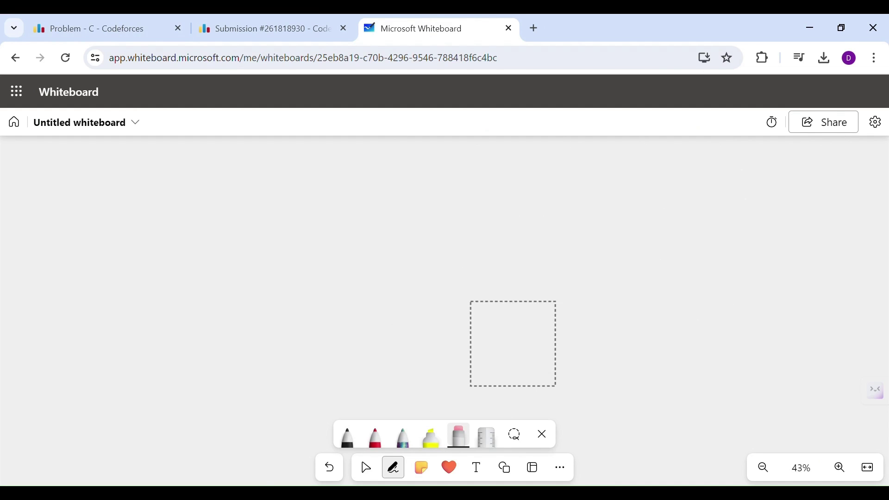
left_click(121, 26)
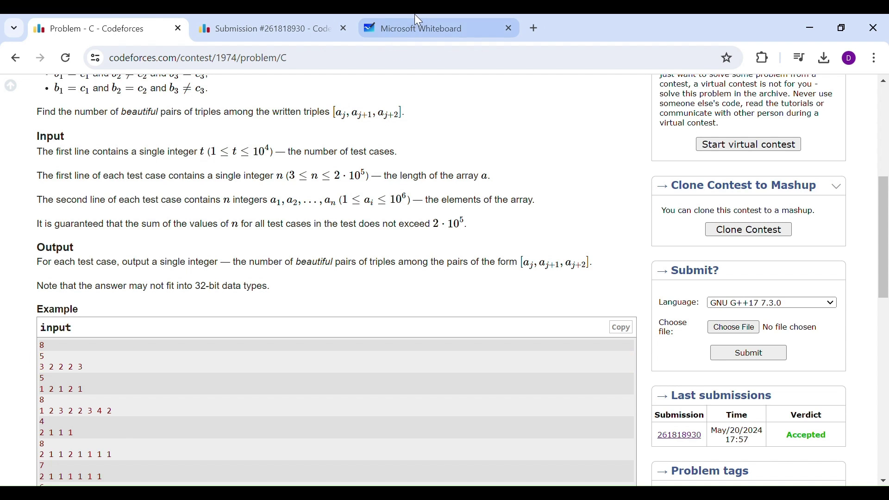
Write the example array 3 2 2 2 3 in black ink on the whiteboard
left_click(414, 29)
left_click(348, 436)
left_click_drag(273, 167, 290, 240)
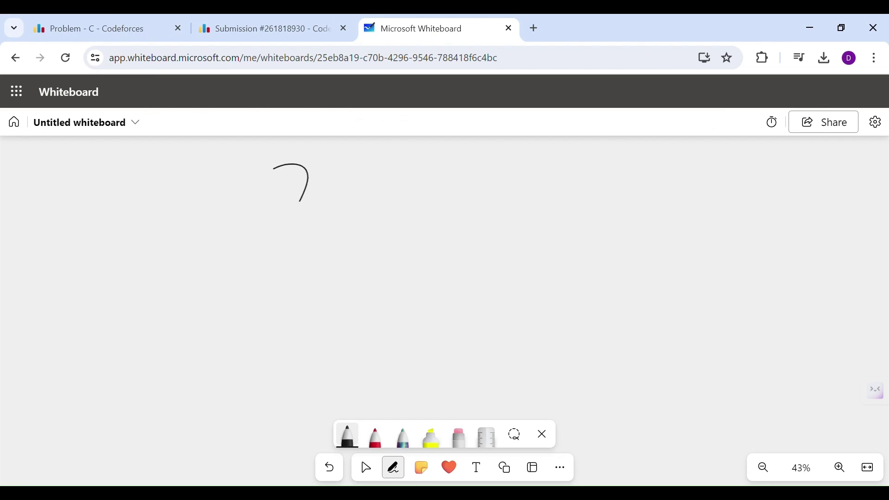
left_click_drag(376, 174, 415, 221)
mouse_move(439, 174)
left_mouse_down()
mouse_move(452, 167)
mouse_move(481, 227)
left_mouse_up()
left_click_drag(521, 164, 547, 215)
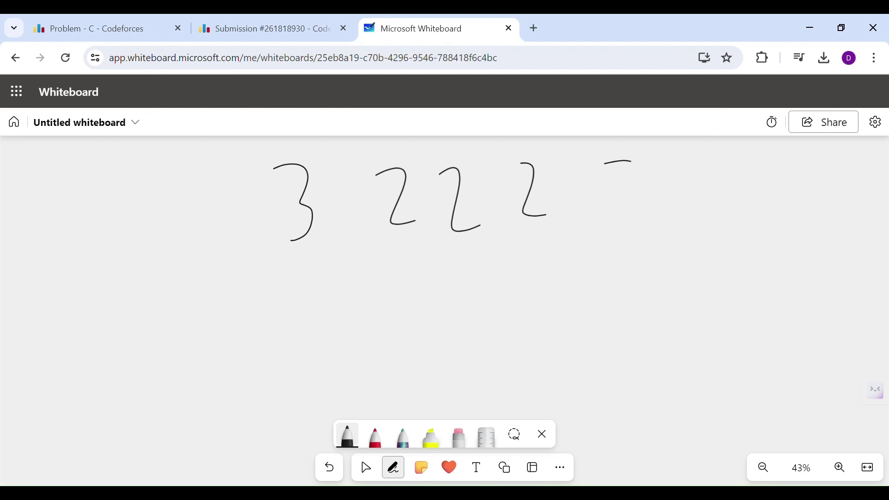
left_click_drag(605, 162, 614, 227)
Write its three triples 3 2 2, 2 2 2 and 2 2 3 below the array
mouse_move(60, 266)
left_mouse_down()
mouse_move(79, 283)
mouse_move(73, 314)
left_mouse_up()
mouse_move(121, 255)
left_mouse_down()
mouse_move(150, 253)
mouse_move(162, 291)
left_mouse_up()
mouse_move(183, 248)
left_mouse_down()
mouse_move(209, 286)
mouse_move(230, 295)
left_mouse_up()
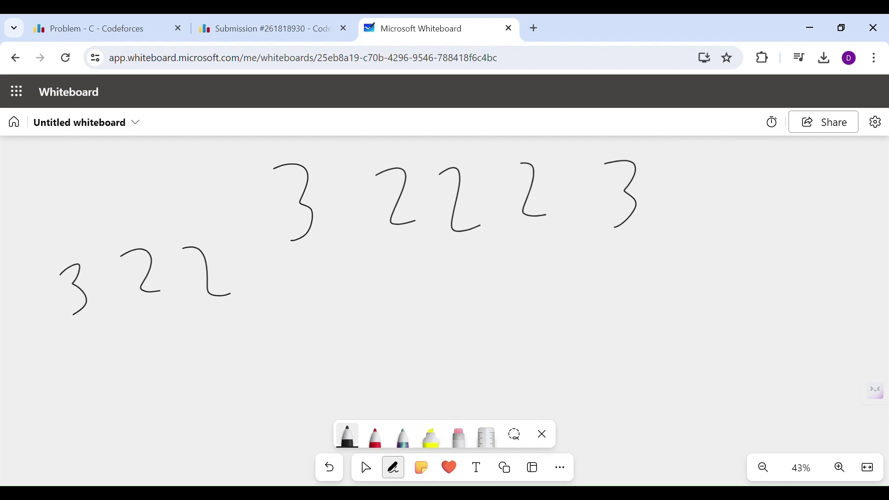
mouse_move(367, 284)
left_mouse_down()
mouse_move(378, 319)
mouse_move(401, 318)
left_mouse_up()
mouse_move(422, 276)
left_mouse_down()
mouse_move(436, 314)
mouse_move(461, 312)
left_mouse_up()
mouse_move(481, 256)
left_mouse_down()
mouse_move(494, 305)
mouse_move(524, 304)
left_mouse_up()
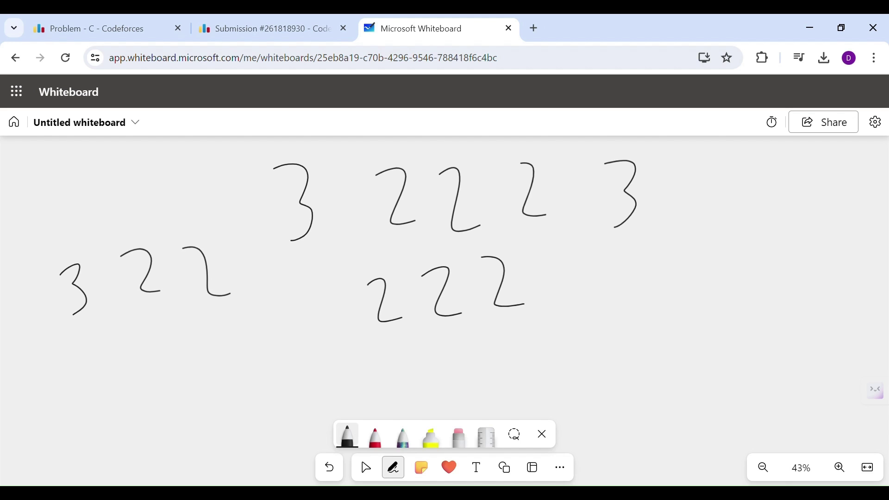
mouse_move(620, 271)
left_mouse_down()
mouse_move(633, 308)
mouse_move(653, 305)
left_mouse_up()
left_click_drag(688, 254, 729, 304)
mouse_move(751, 250)
left_mouse_down()
mouse_move(781, 257)
mouse_move(766, 306)
left_mouse_up()
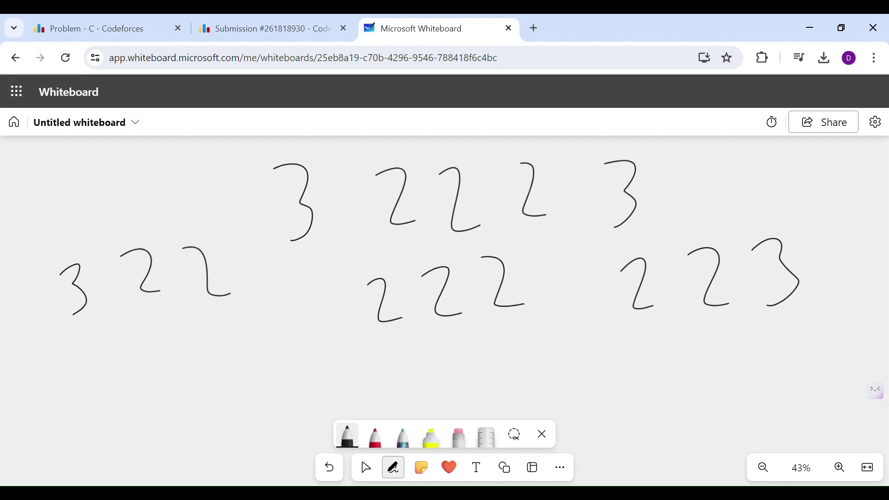
Bracket the first two triples, circle their differing 3 and 2, and tick the pair
mouse_move(160, 327)
left_mouse_down()
mouse_move(150, 353)
mouse_move(406, 379)
mouse_move(405, 339)
mouse_move(497, 336)
mouse_move(528, 240)
mouse_move(431, 338)
mouse_move(454, 333)
mouse_move(241, 232)
mouse_move(113, 243)
mouse_move(162, 318)
left_mouse_up()
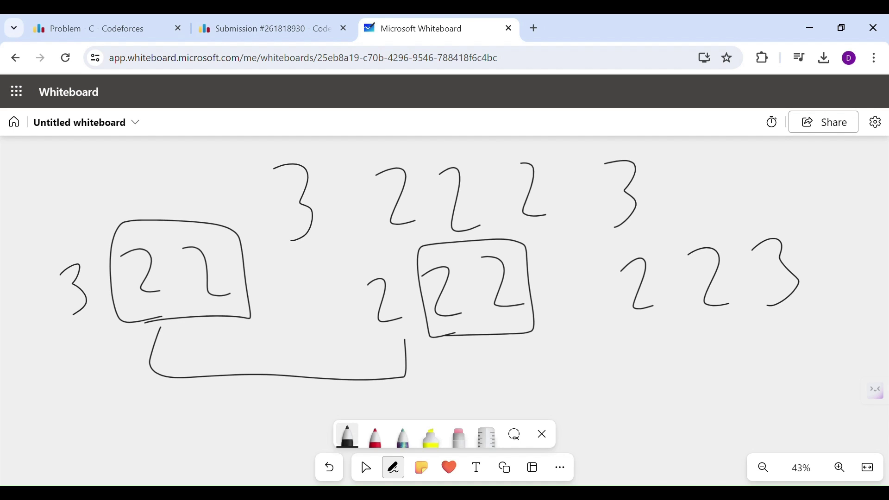
mouse_move(352, 334)
left_mouse_down()
mouse_move(421, 321)
mouse_move(383, 339)
left_mouse_up()
mouse_move(61, 340)
left_mouse_down()
mouse_move(70, 341)
mouse_move(74, 325)
left_mouse_up()
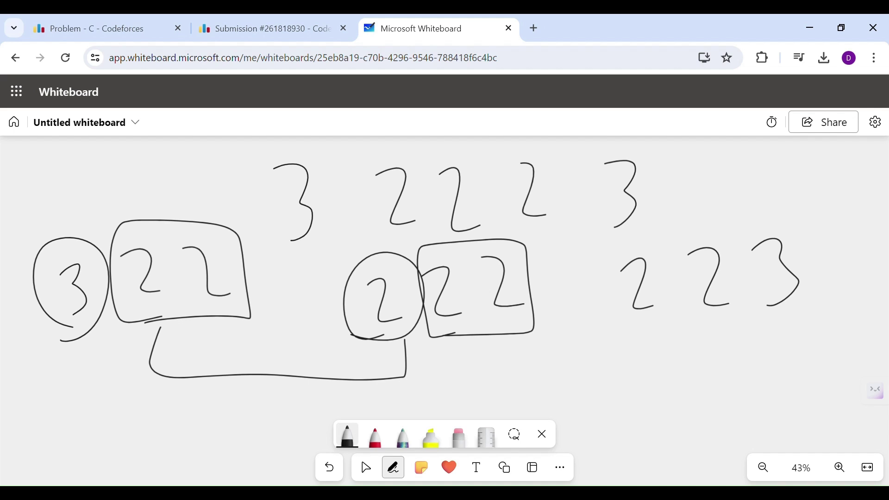
left_click_drag(199, 401, 268, 355)
Bracket the second and third triples, box their matching 2 2 parts, and tick the pair
mouse_move(442, 348)
left_mouse_down()
mouse_move(638, 359)
mouse_move(704, 331)
left_mouse_up()
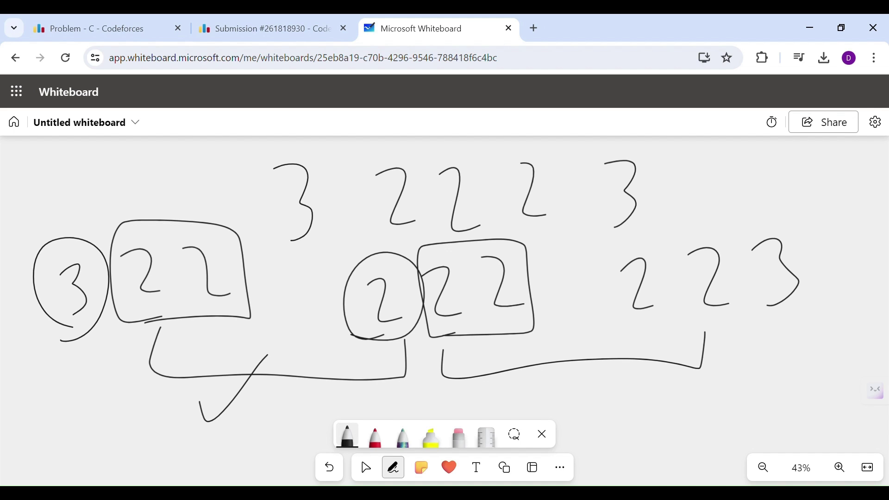
mouse_move(370, 334)
left_mouse_down()
mouse_move(437, 335)
mouse_move(366, 254)
mouse_move(399, 327)
left_mouse_up()
mouse_move(636, 327)
left_mouse_down()
mouse_move(739, 336)
mouse_move(695, 232)
mouse_move(627, 340)
mouse_move(651, 339)
left_mouse_up()
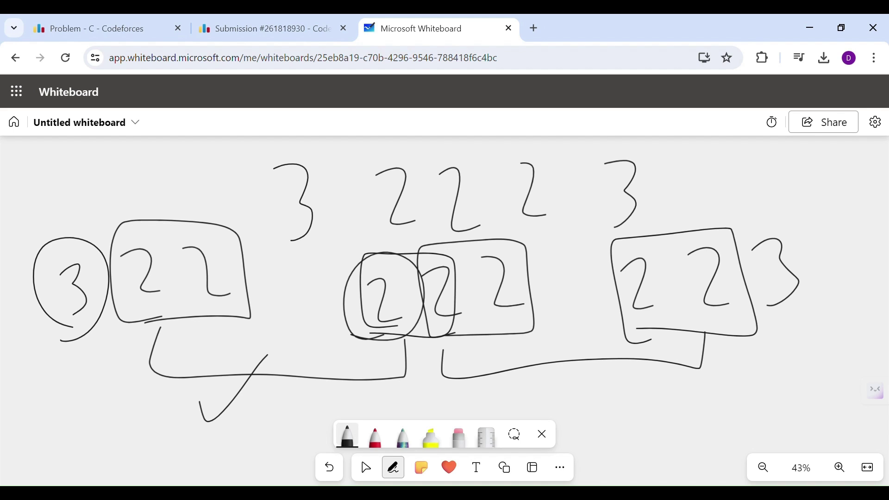
left_click_drag(485, 321, 526, 287)
left_click_drag(783, 331, 836, 268)
left_click_drag(574, 372, 621, 336)
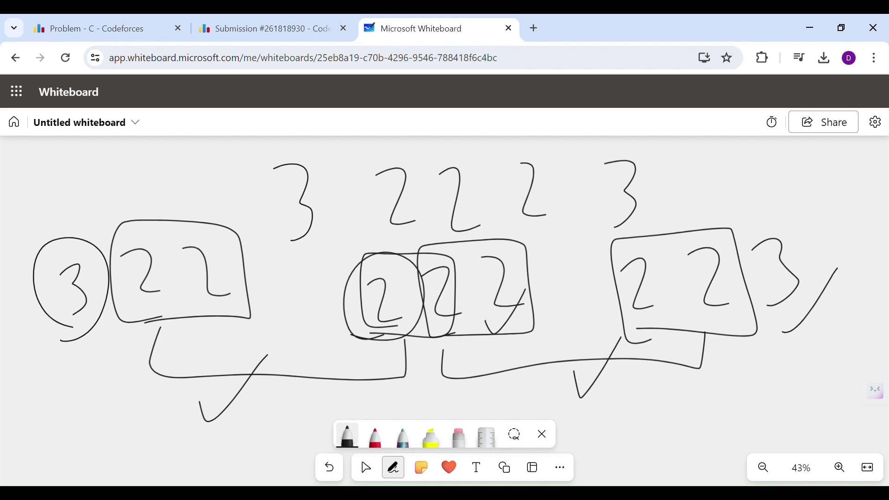
Loop the first and last triples, then erase the sketch and reselect black ink
mouse_move(59, 338)
left_mouse_down()
mouse_move(220, 305)
mouse_move(62, 332)
mouse_move(108, 362)
left_mouse_up()
mouse_move(548, 309)
left_mouse_down()
mouse_move(733, 158)
mouse_move(729, 353)
left_mouse_up()
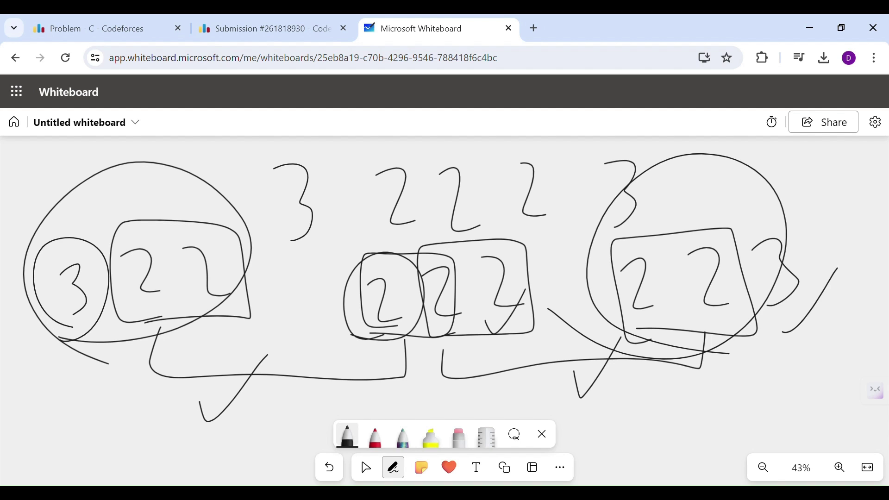
mouse_move(744, 326)
left_mouse_down()
mouse_move(734, 357)
mouse_move(778, 371)
mouse_move(675, 382)
mouse_move(630, 287)
mouse_move(657, 154)
mouse_move(596, 139)
mouse_move(452, 437)
mouse_move(464, 175)
mouse_move(277, 357)
mouse_move(224, 236)
mouse_move(132, 160)
mouse_move(37, 260)
left_mouse_up()
left_click(347, 436)
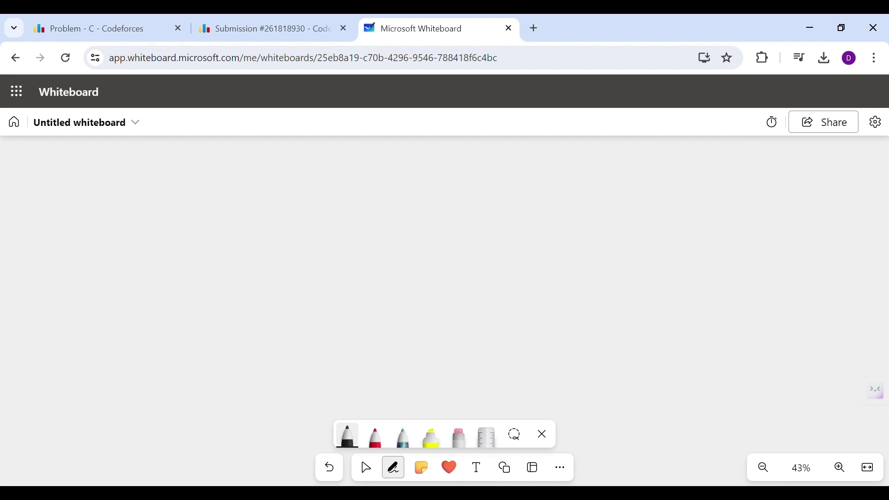
mouse_move(564, 165)
left_mouse_down()
mouse_move(570, 200)
mouse_move(604, 232)
left_mouse_up()
left_click_drag(650, 163, 654, 217)
left_click_drag(686, 193, 699, 230)
left_click_drag(753, 185, 752, 215)
left_click_drag(796, 189, 793, 215)
mouse_move(568, 272)
left_mouse_down()
mouse_move(560, 277)
mouse_move(564, 307)
mouse_move(623, 318)
left_mouse_up()
left_click_drag(652, 240, 656, 288)
left_click_drag(684, 266, 714, 301)
mouse_move(770, 239)
left_mouse_down()
mouse_move(761, 278)
mouse_move(841, 284)
left_mouse_up()
left_click_drag(499, 235, 553, 221)
left_click_drag(599, 229, 656, 186)
left_click_drag(632, 314, 691, 240)
left_click_drag(527, 320, 573, 250)
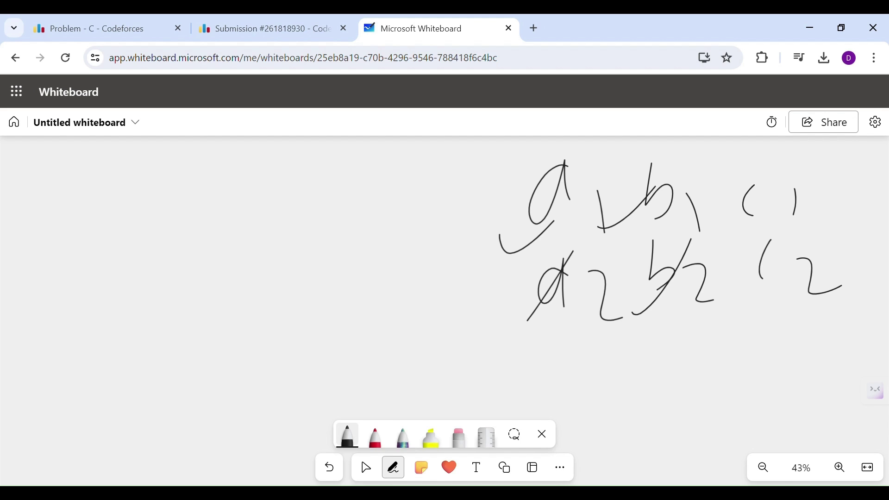
mouse_move(753, 334)
left_mouse_down()
mouse_move(877, 316)
mouse_move(702, 201)
mouse_move(809, 333)
left_mouse_up()
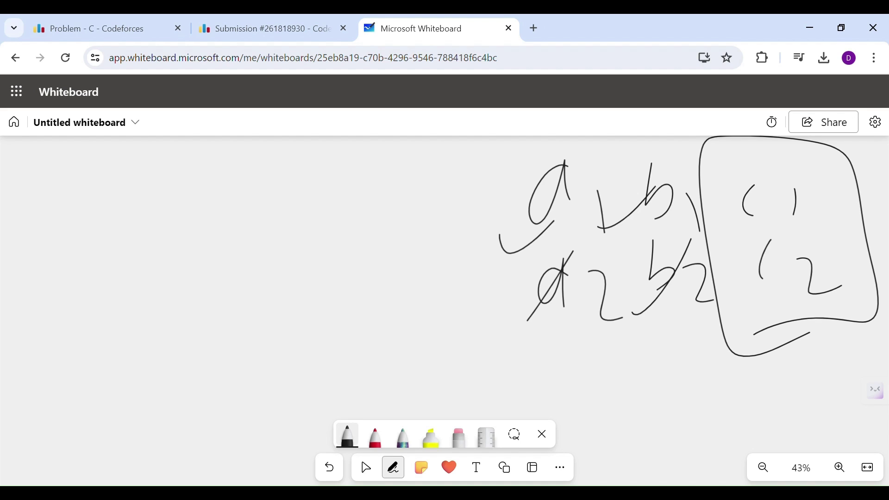
left_click(458, 436)
mouse_move(514, 250)
left_mouse_down()
mouse_move(557, 143)
mouse_move(690, 170)
mouse_move(812, 254)
mouse_move(740, 345)
left_mouse_up()
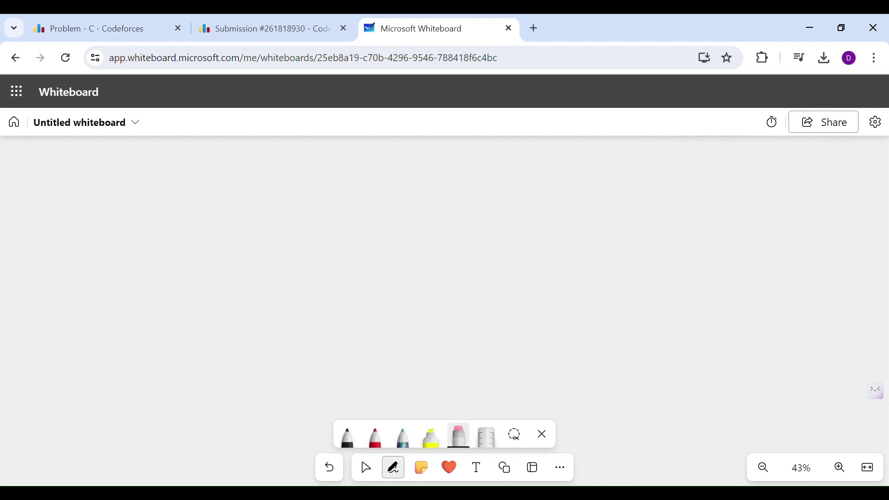
Write the rows 2 2 3, 2 2 4 and 2 2 2 down the left side
left_click(347, 436)
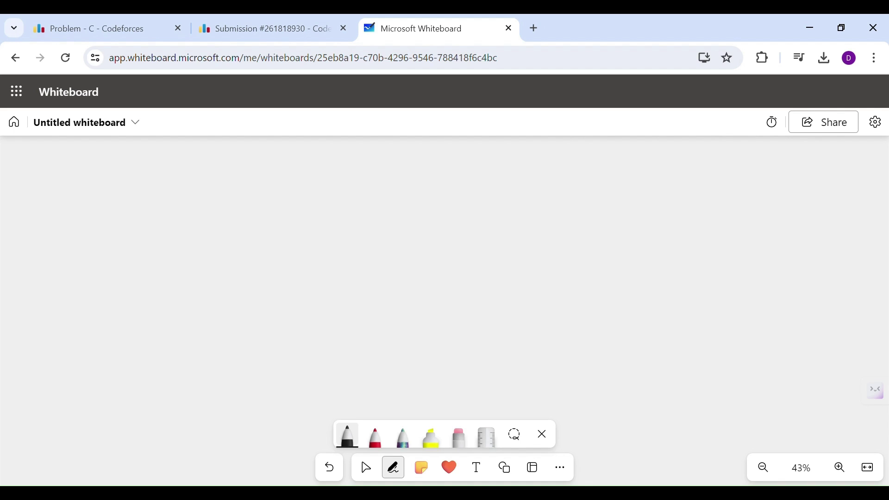
mouse_move(66, 184)
left_mouse_down()
mouse_move(79, 222)
mouse_move(109, 217)
left_mouse_up()
left_click_drag(122, 169, 163, 208)
mouse_move(200, 175)
left_mouse_down()
mouse_move(221, 179)
mouse_move(208, 215)
left_mouse_up()
left_click_drag(96, 284, 128, 303)
left_click_drag(142, 263, 187, 295)
left_click_drag(204, 247, 232, 294)
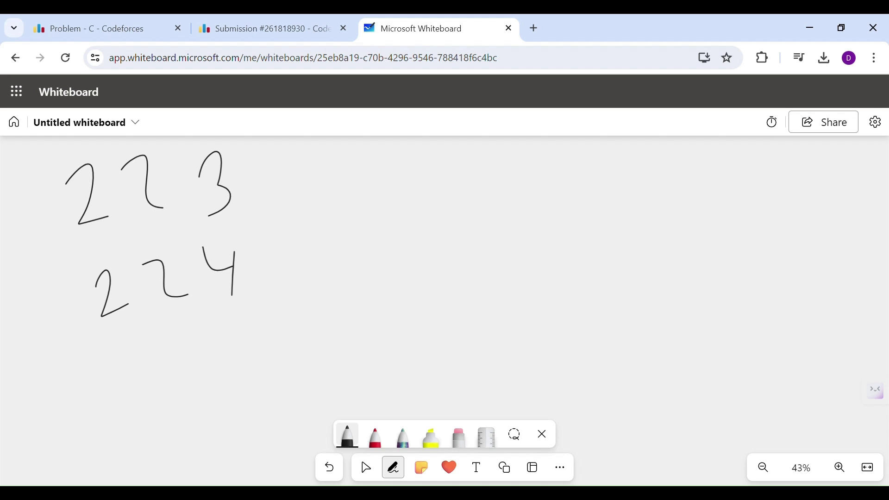
left_click_drag(110, 368, 156, 387)
left_click_drag(162, 338, 213, 365)
mouse_move(212, 335)
left_mouse_down()
mouse_move(230, 327)
mouse_move(269, 367)
left_mouse_up()
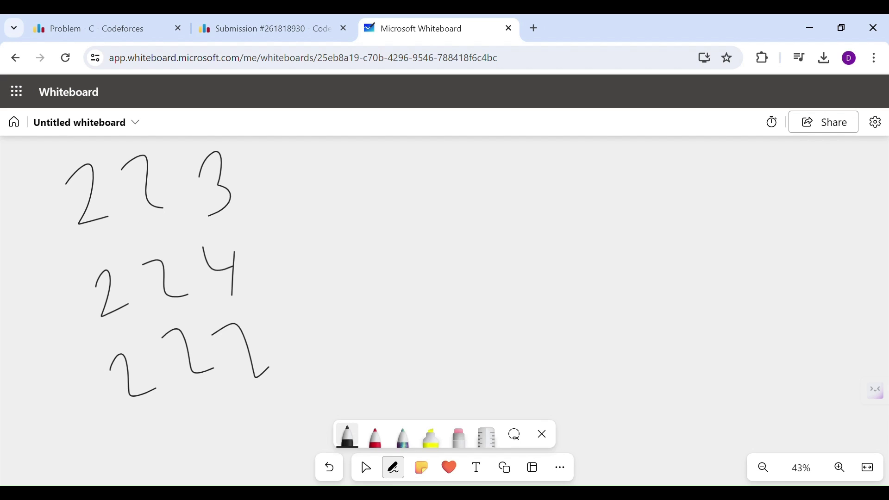
Write a separate 2 2 3 on the right side of the board
left_click_drag(468, 238, 512, 281)
left_click_drag(556, 226, 614, 266)
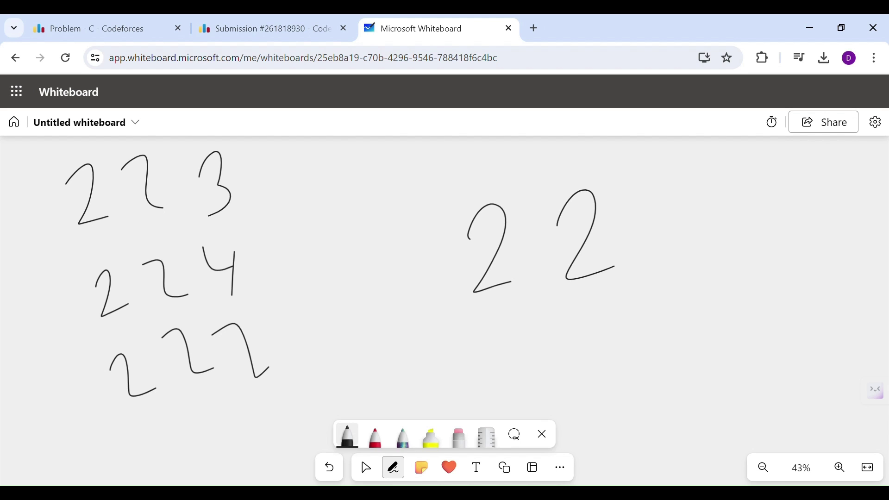
mouse_move(651, 205)
left_mouse_down()
mouse_move(668, 218)
mouse_move(665, 271)
left_mouse_up()
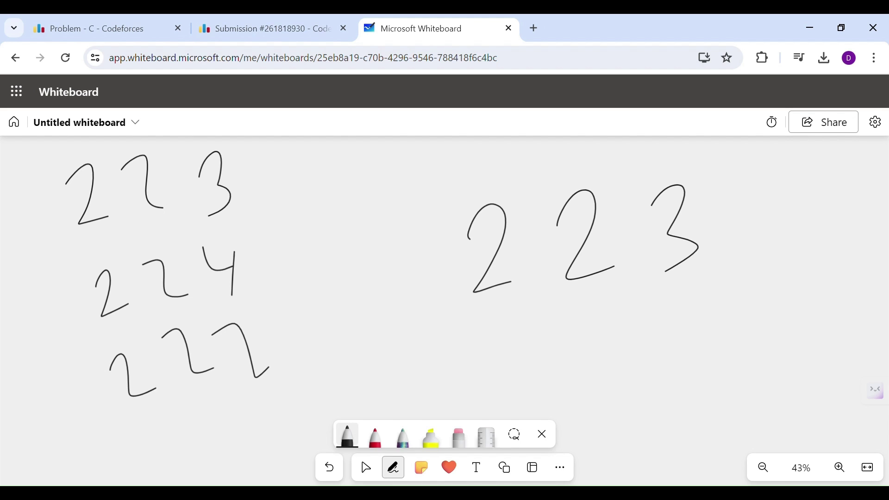
Box the left rows, tick 224 and 222, mark 223, and box the right-hand 2 2
mouse_move(93, 419)
left_mouse_down()
mouse_move(186, 421)
mouse_move(298, 136)
left_mouse_up()
left_click_drag(30, 136, 131, 401)
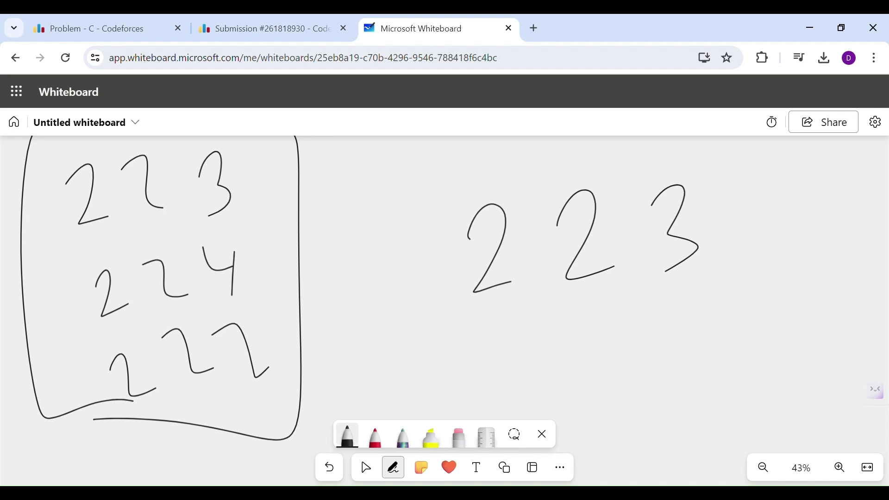
left_click_drag(256, 275, 299, 233)
left_click_drag(272, 340, 320, 311)
left_click_drag(300, 168, 305, 208)
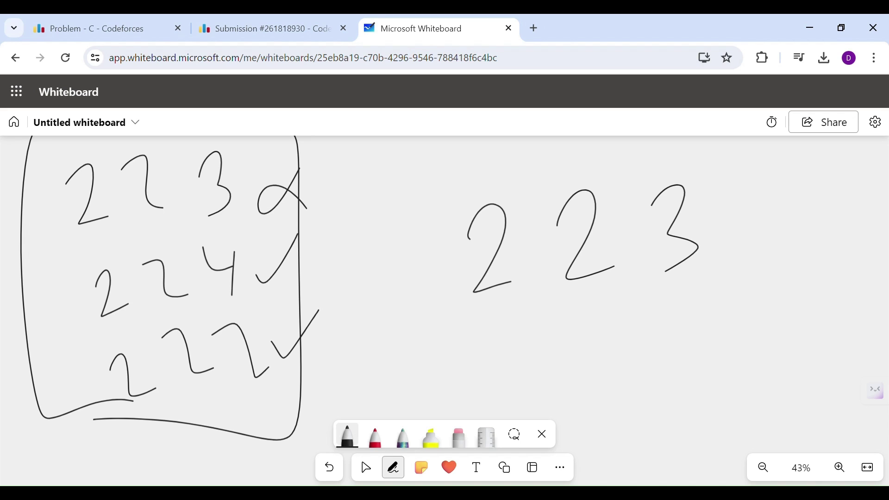
mouse_move(594, 151)
left_mouse_down()
mouse_move(437, 251)
mouse_move(621, 232)
mouse_move(566, 158)
left_mouse_up()
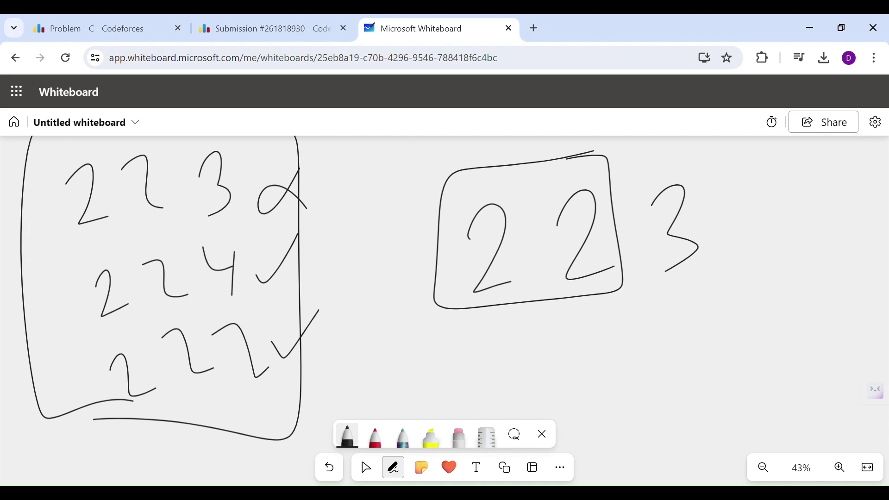
Write map[{2,2}] = 3 beneath the boxed 2 2, adding a second box around the left rows
mouse_move(356, 378)
left_mouse_down()
mouse_move(361, 336)
mouse_move(409, 372)
left_mouse_up()
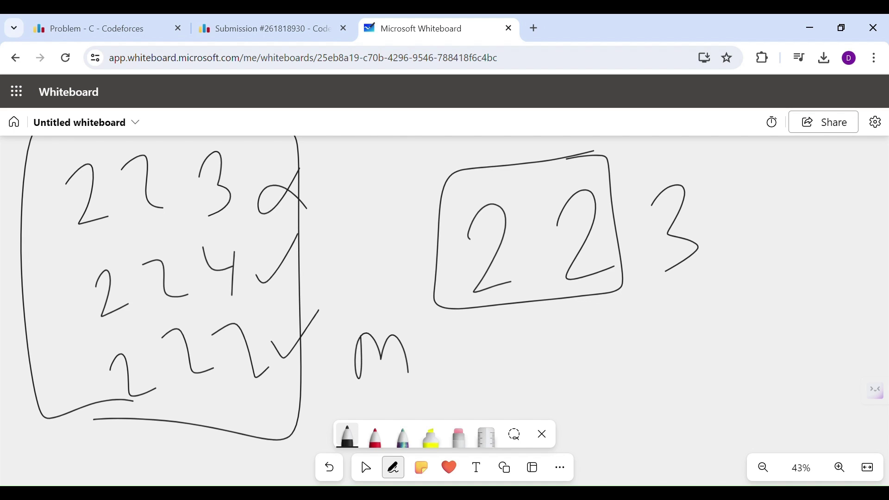
left_click_drag(443, 344, 466, 401)
left_click_drag(468, 361, 471, 364)
mouse_move(552, 316)
left_mouse_down()
mouse_move(535, 386)
mouse_move(539, 351)
mouse_move(553, 377)
left_mouse_up()
mouse_move(560, 340)
left_mouse_down()
mouse_move(574, 339)
mouse_move(579, 362)
left_mouse_up()
left_click_drag(610, 353, 601, 383)
left_click_drag(615, 333, 644, 357)
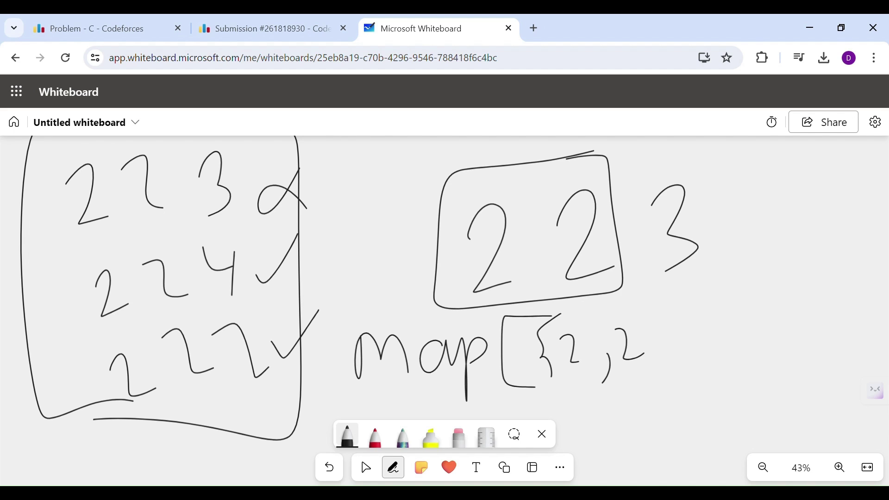
mouse_move(641, 311)
left_mouse_down()
mouse_move(651, 321)
mouse_move(657, 361)
left_mouse_up()
mouse_move(657, 304)
left_mouse_down()
mouse_move(685, 336)
mouse_move(657, 384)
left_mouse_up()
left_click_drag(718, 330, 759, 323)
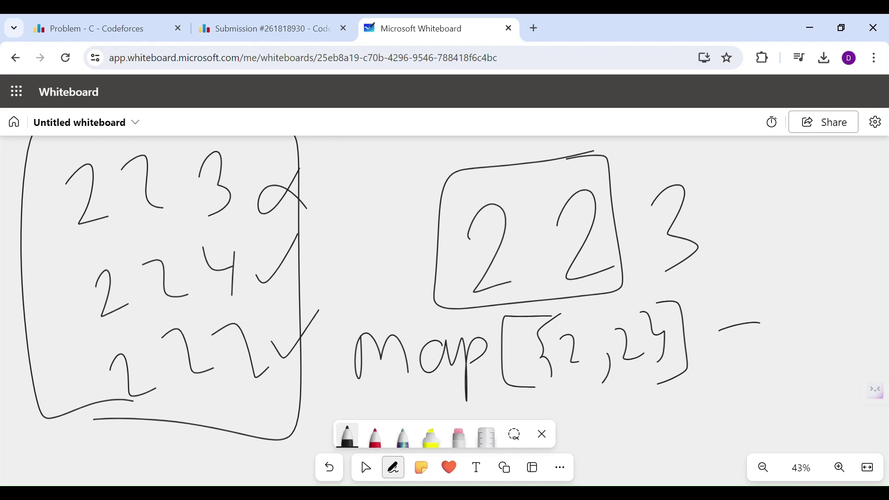
left_click_drag(734, 356, 769, 342)
mouse_move(79, 429)
left_mouse_down()
mouse_move(310, 231)
mouse_move(50, 139)
mouse_move(112, 406)
left_mouse_up()
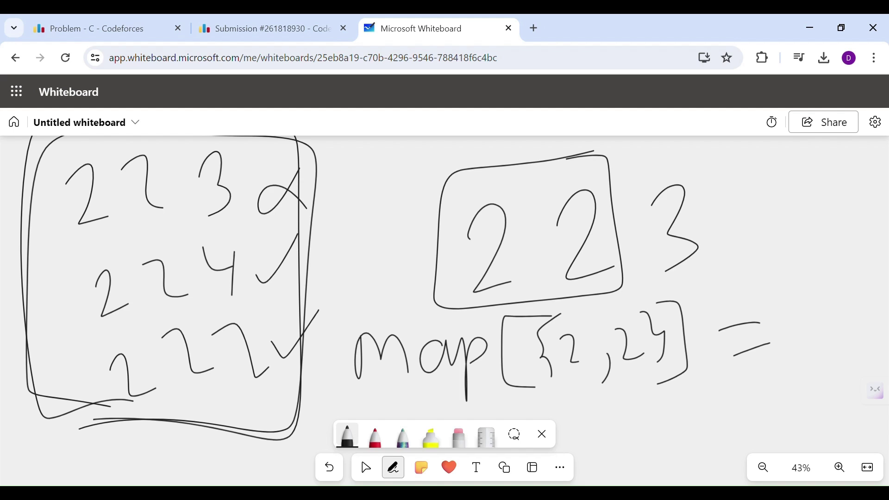
mouse_move(782, 306)
left_mouse_down()
mouse_move(803, 316)
mouse_move(810, 350)
left_mouse_up()
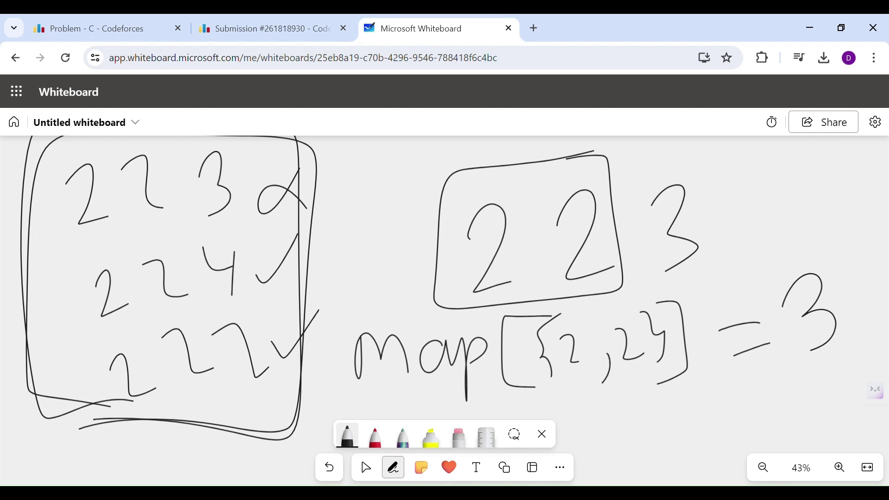
Loop the map expression and write the count equations 3=1 and 4=1 below it
left_click_drag(353, 392, 426, 375)
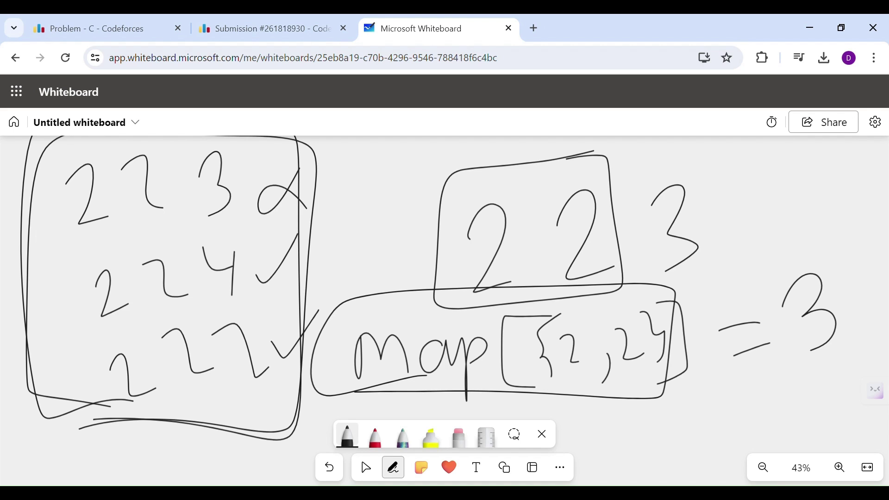
left_click_drag(585, 394, 575, 450)
left_click_drag(582, 410, 608, 433)
mouse_move(618, 399)
left_mouse_down()
mouse_move(629, 449)
mouse_move(644, 416)
left_mouse_up()
mouse_move(624, 383)
left_mouse_down()
mouse_move(646, 393)
mouse_move(654, 435)
left_mouse_up()
mouse_move(691, 396)
left_mouse_down()
mouse_move(702, 436)
mouse_move(739, 399)
left_mouse_up()
left_click_drag(724, 419, 740, 411)
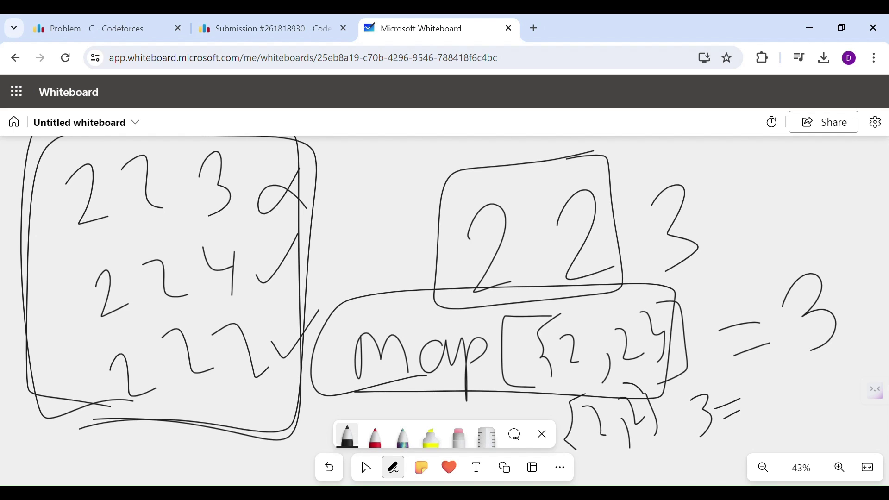
left_click_drag(758, 372, 772, 403)
left_click_drag(702, 439, 729, 461)
mouse_move(726, 441)
left_mouse_down()
mouse_move(731, 461)
mouse_move(760, 427)
left_mouse_up()
Add 2=1, circle the count equations, and loop the right-hand 2 2 3
left_click_drag(738, 444, 761, 442)
mouse_move(788, 416)
left_mouse_down()
mouse_move(800, 440)
mouse_move(837, 432)
left_mouse_up()
left_click_drag(830, 417, 854, 417)
left_click_drag(859, 397, 866, 419)
mouse_move(851, 355)
left_mouse_down()
mouse_move(672, 362)
mouse_move(696, 485)
mouse_move(826, 324)
left_mouse_up()
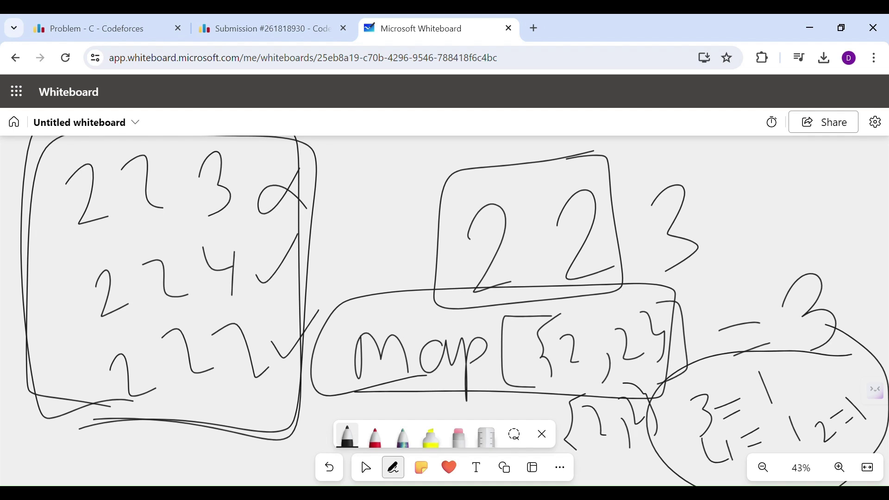
left_click_drag(399, 302, 524, 304)
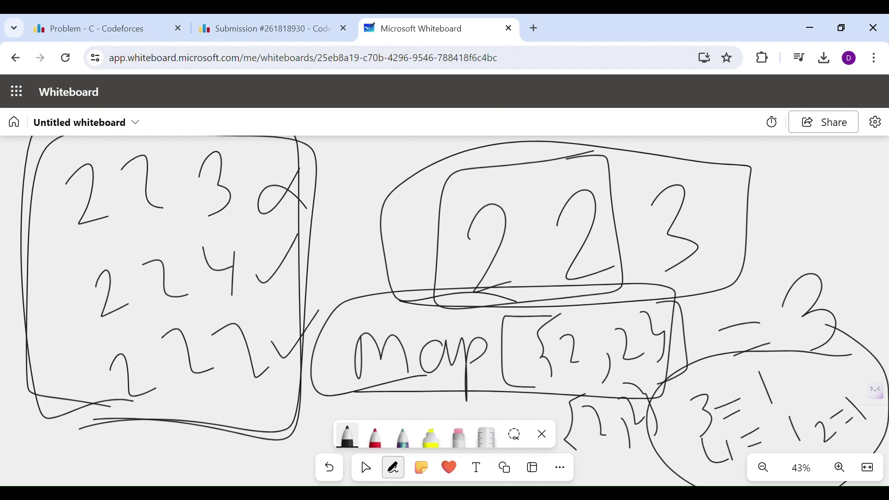
Draw extra loops around the left rows and the boxed 2 2, then circle the right-hand 3
left_click_drag(202, 445, 267, 437)
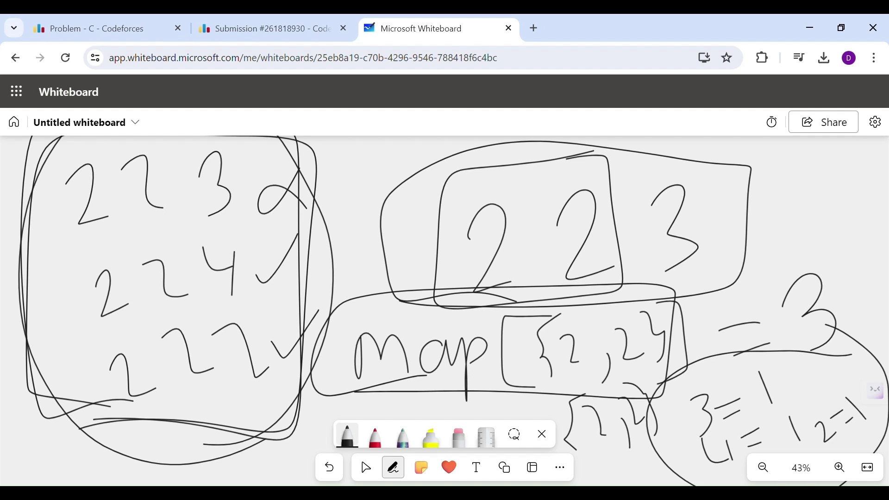
mouse_move(379, 305)
left_mouse_down()
mouse_move(610, 305)
mouse_move(504, 139)
mouse_move(615, 305)
left_mouse_up()
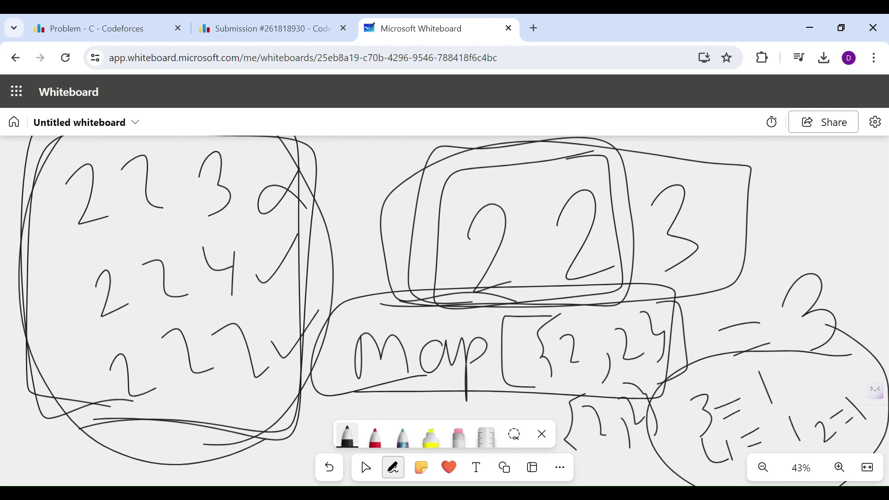
mouse_move(323, 395)
left_mouse_down()
mouse_move(860, 386)
mouse_move(830, 248)
mouse_move(408, 280)
mouse_move(318, 313)
mouse_move(359, 390)
left_mouse_up()
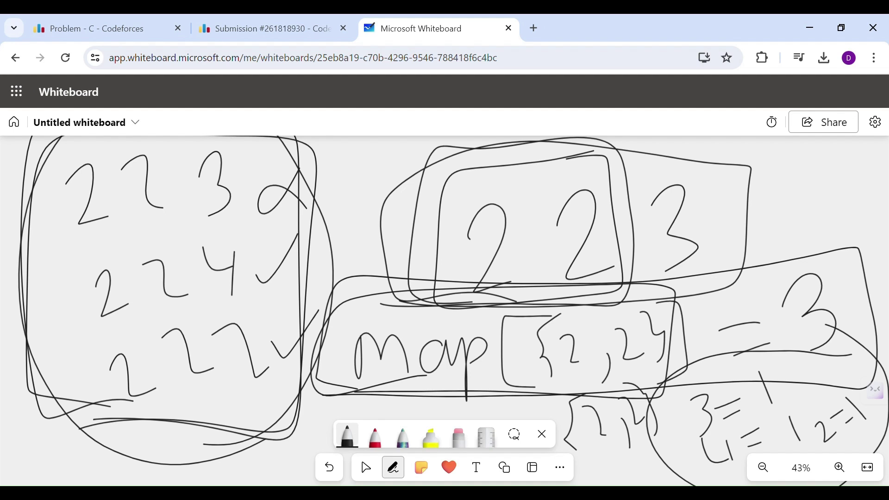
left_click_drag(463, 300, 445, 297)
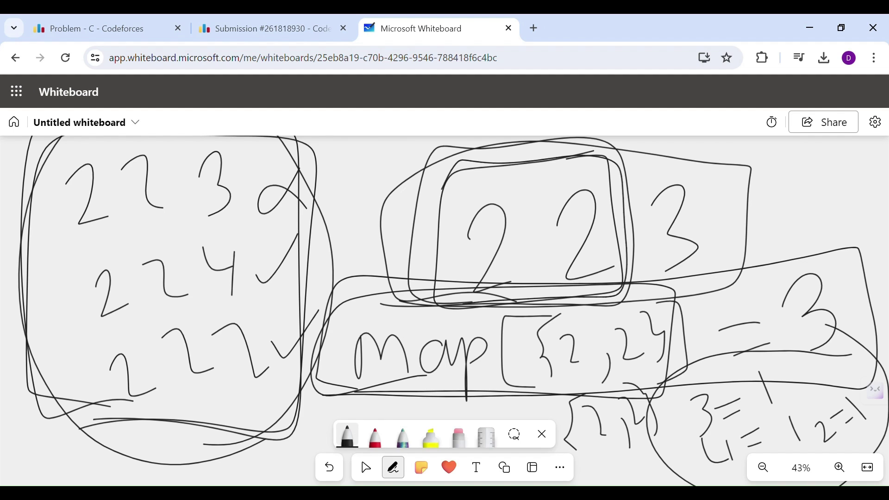
left_click_drag(651, 280, 705, 292)
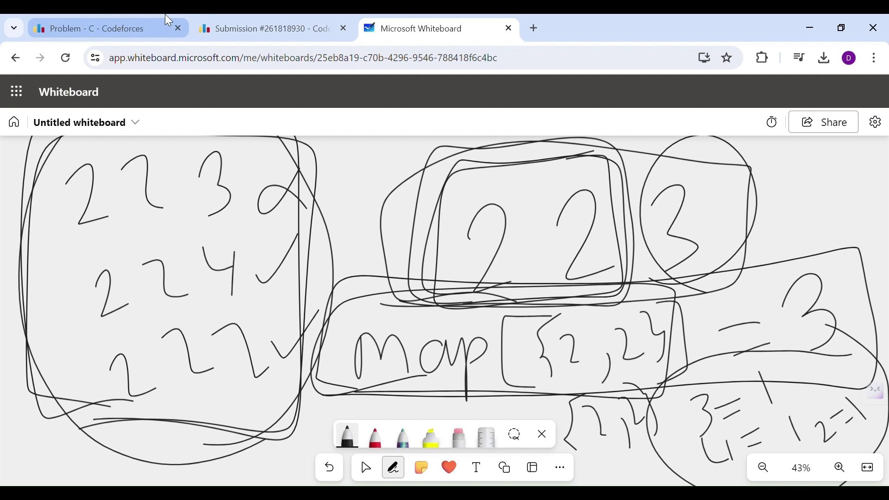
In submission #261818930, highlight the mp1 and mp11 declarations and mp1's pair key type
left_click(208, 21)
scroll(266, 362, "down", 10)
scroll(199, 377, "down", 2)
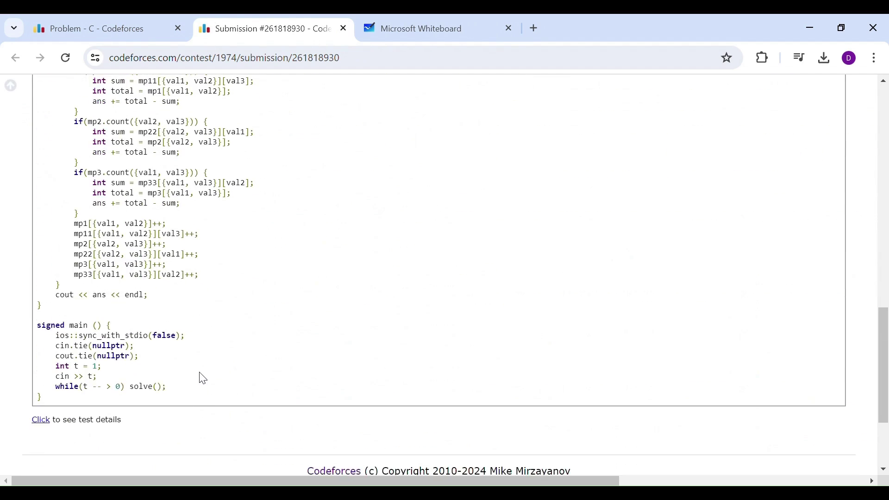
scroll(193, 343, "up", 4)
scroll(193, 343, "up", 3, "ctrl")
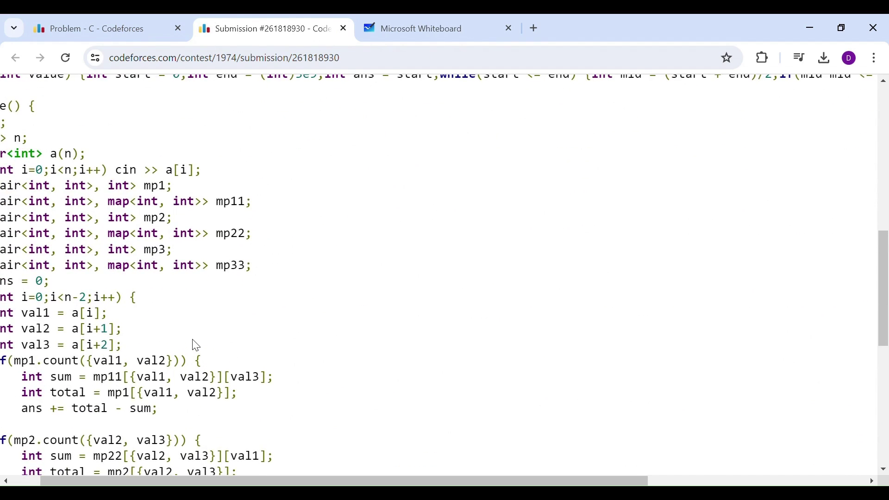
scroll(234, 341, "left", 2)
scroll(233, 343, "down", 1)
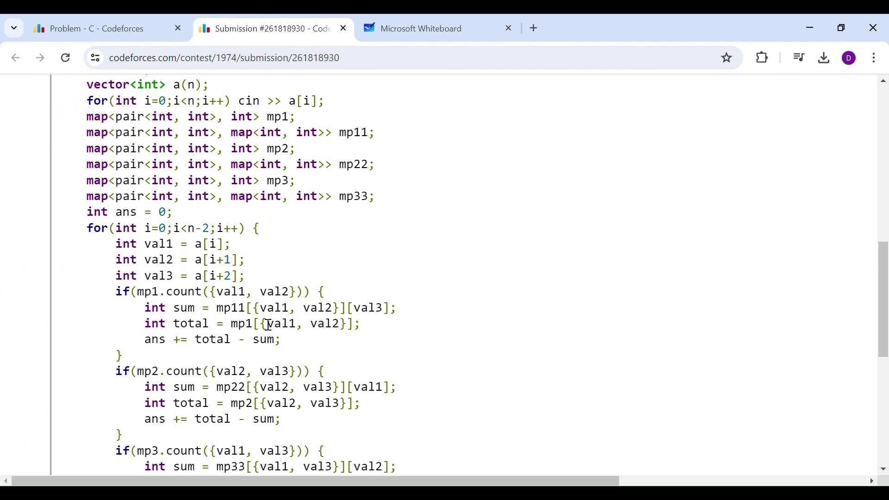
scroll(260, 337, "down", 1)
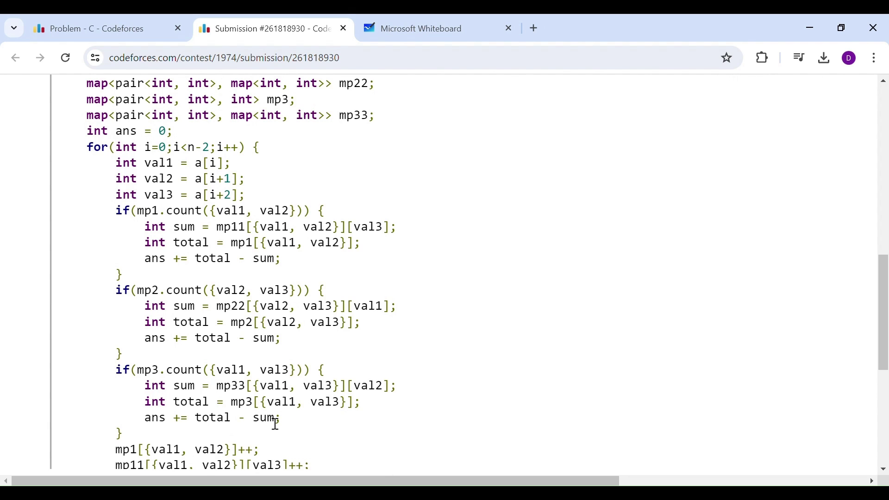
scroll(274, 422, "up", 2)
scroll(242, 387, "up", 1)
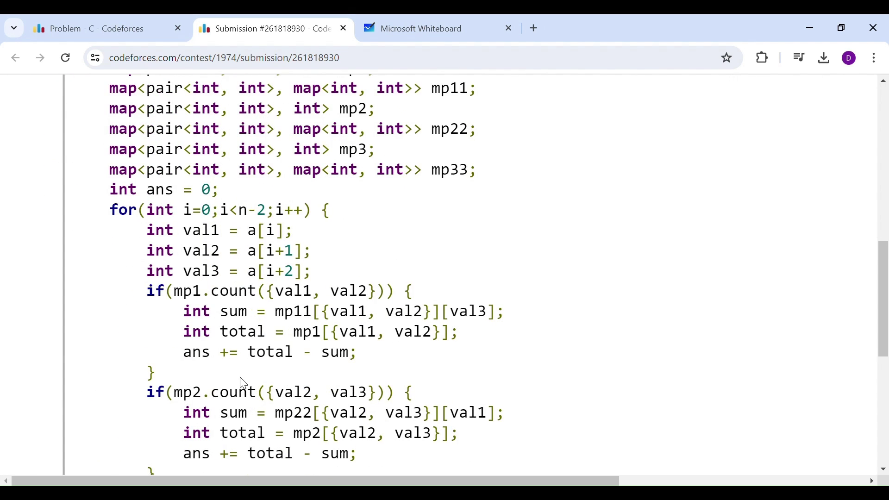
scroll(257, 278, "up", 2)
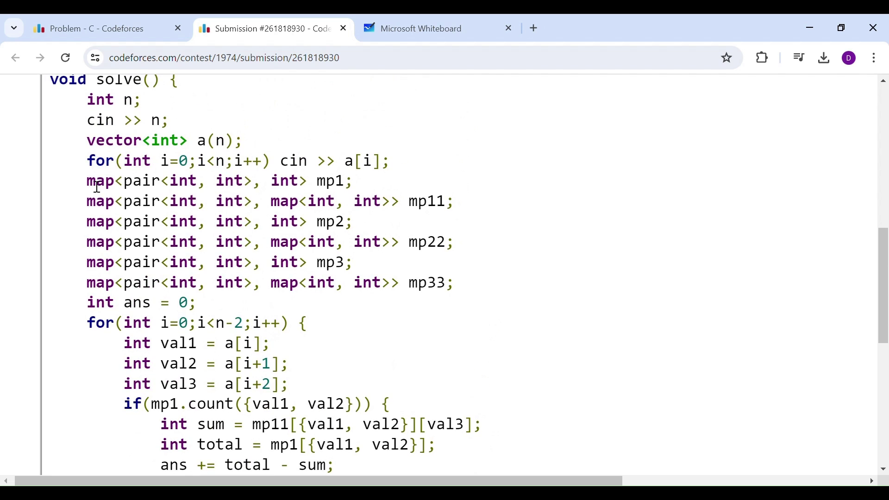
mouse_move(88, 182)
left_mouse_down()
mouse_move(269, 201)
mouse_move(460, 204)
left_mouse_up()
left_click(388, 199)
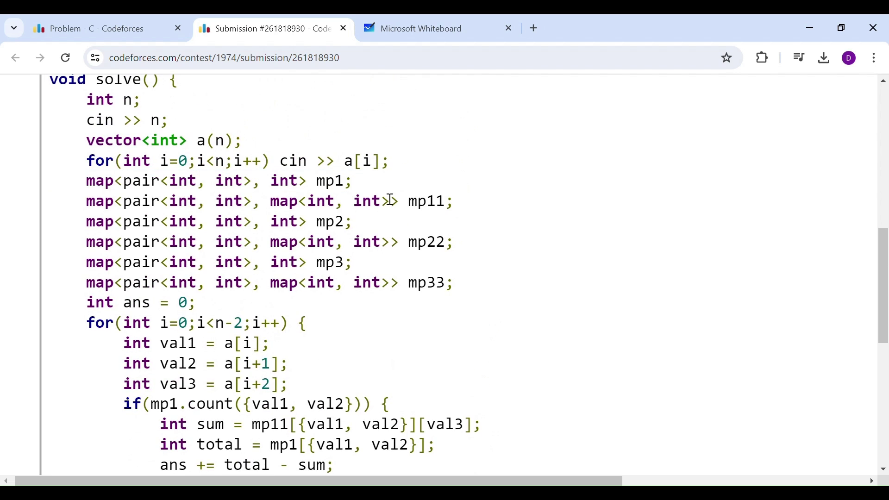
triple_click(230, 182)
left_click(319, 178)
left_click_drag(130, 188, 257, 192)
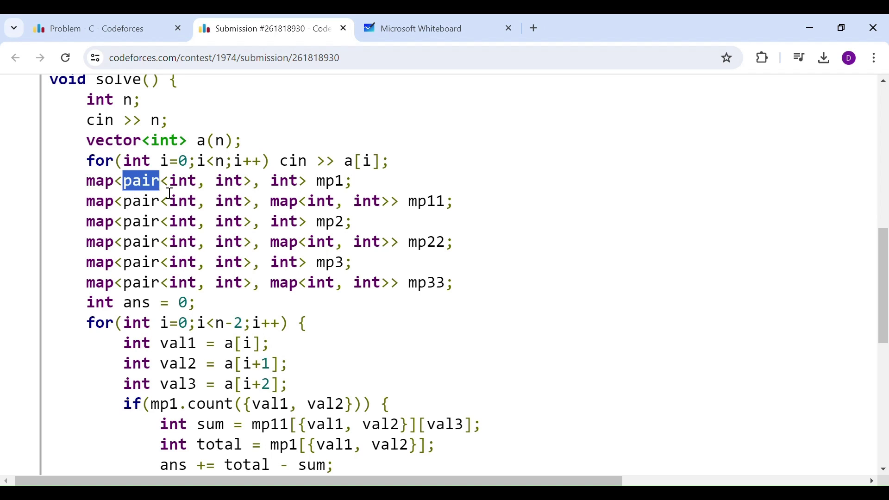
left_click(259, 193)
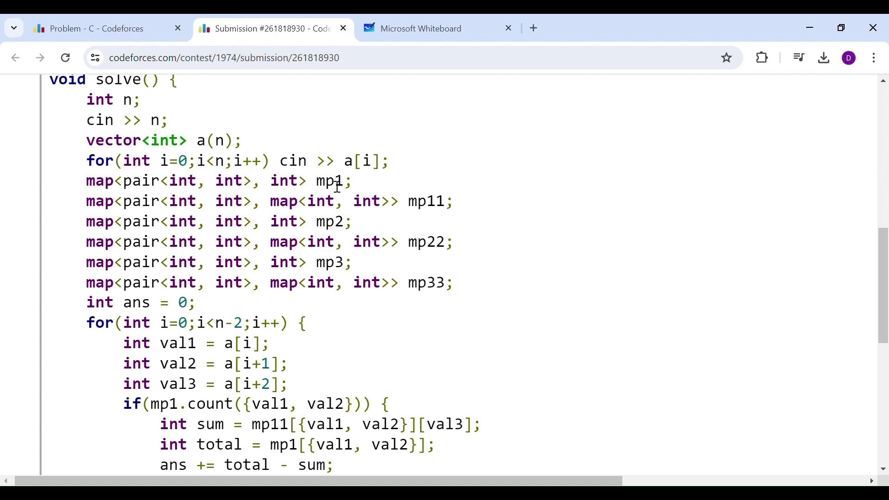
Circle the 3 after the equals sign in the map equation on the whiteboard
left_click(416, 28)
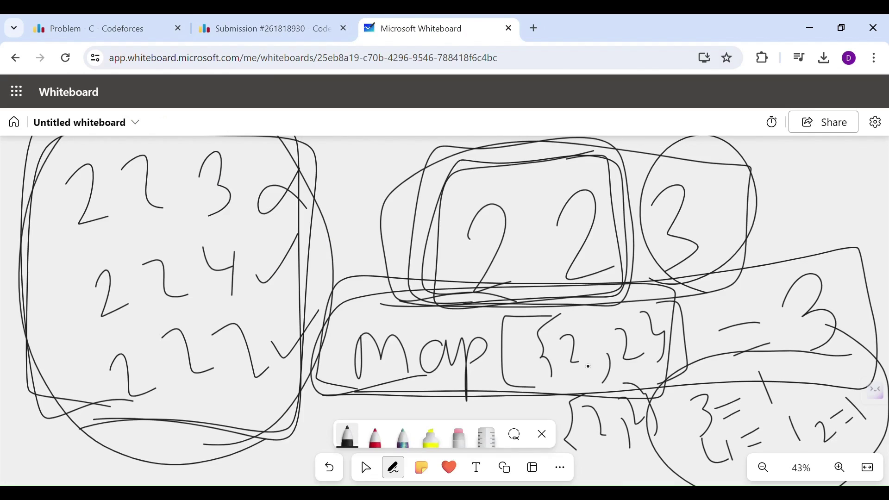
mouse_move(745, 346)
left_mouse_down()
mouse_move(841, 360)
mouse_move(836, 275)
left_mouse_up()
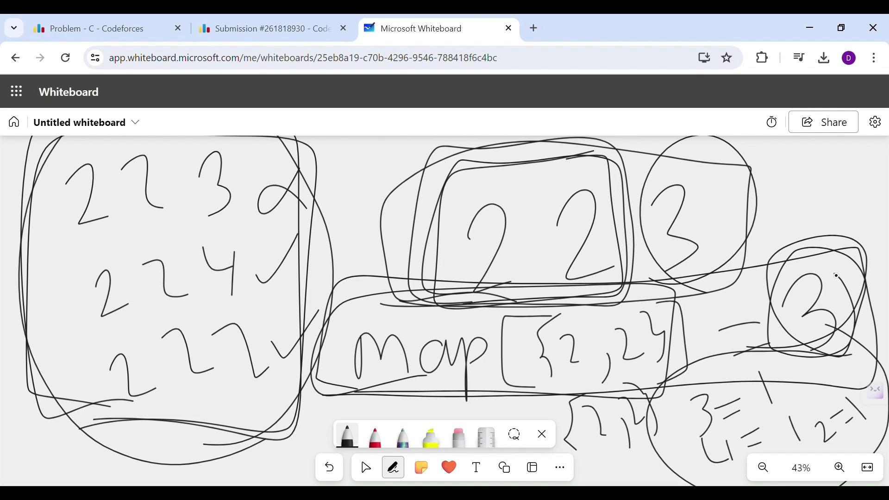
Reopen submission #261818930 and briefly highlight the mp11 nested map declaration
left_click(76, 22)
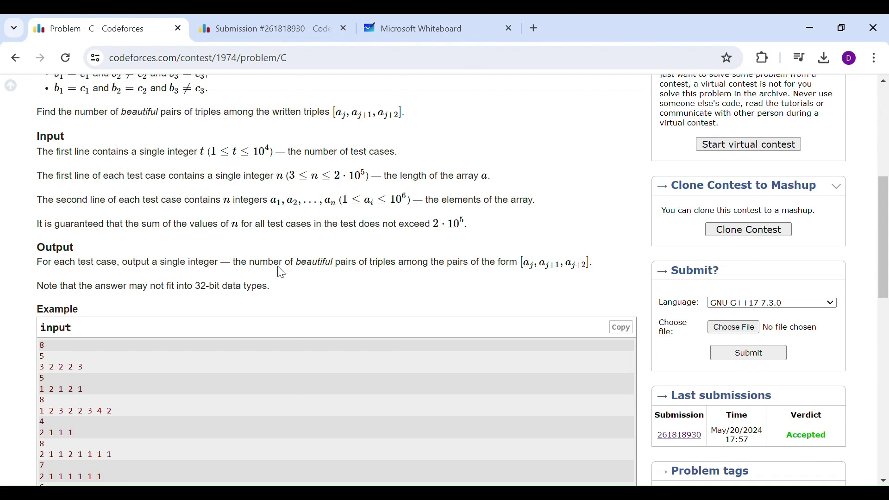
left_click(232, 22)
left_click_drag(86, 207, 450, 215)
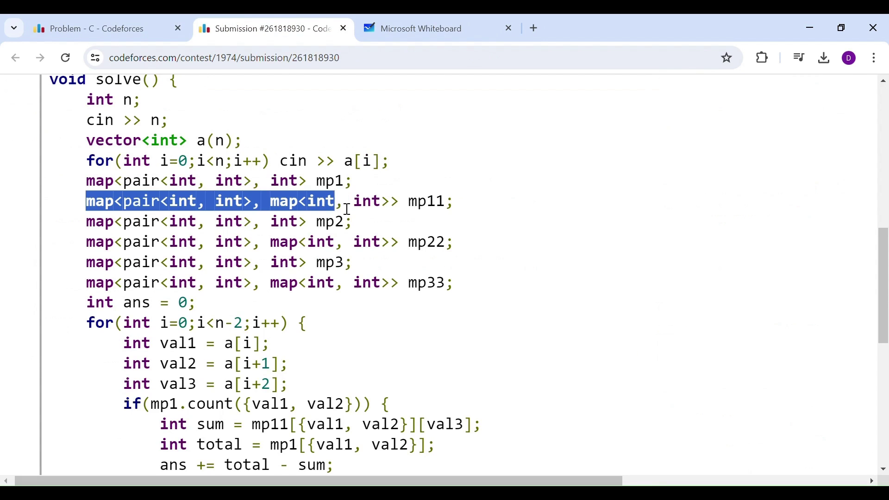
left_click(454, 214)
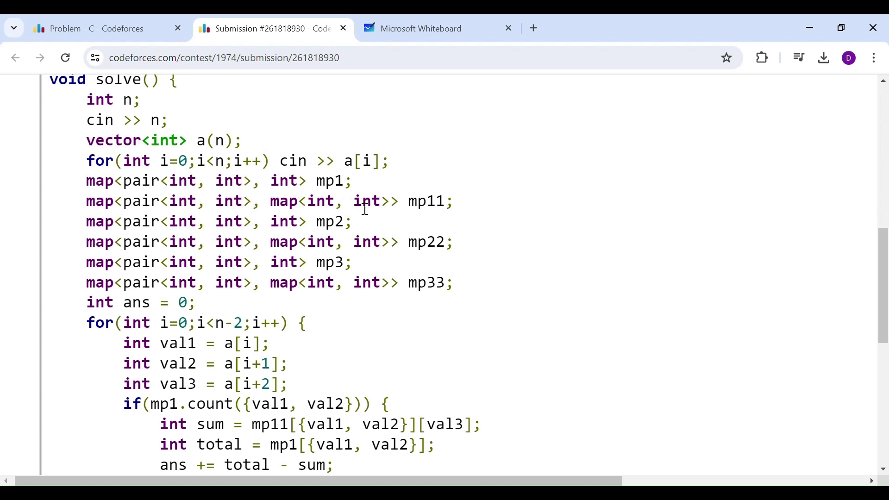
scroll(364, 208, "down", 1)
scroll(386, 171, "down", 1)
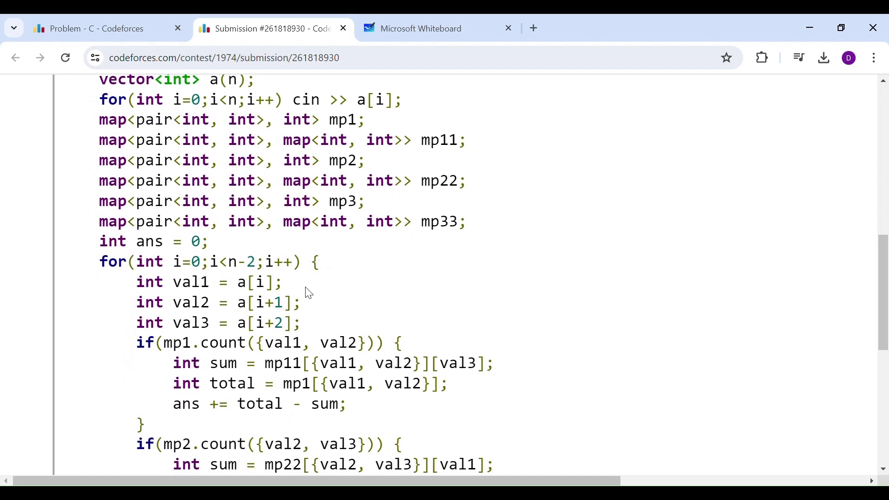
scroll(303, 294, "down", 3)
left_click_drag(151, 182, 338, 232)
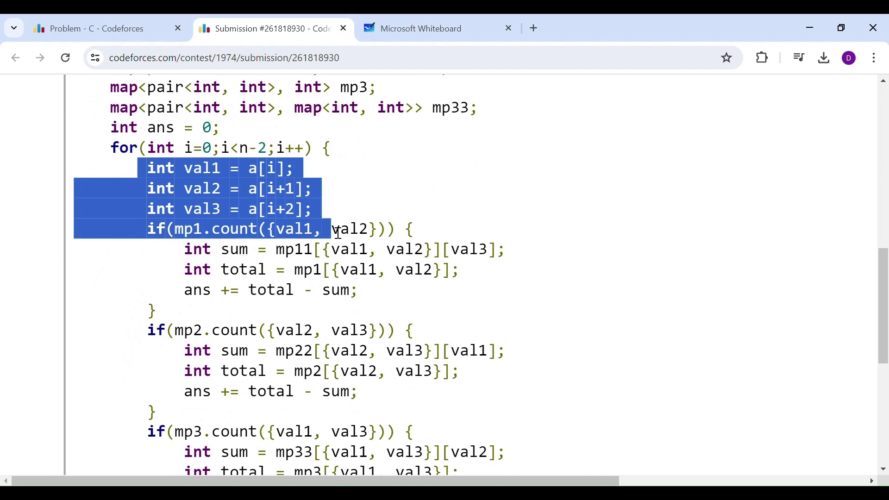
left_click(338, 233)
left_click_drag(267, 229, 369, 232)
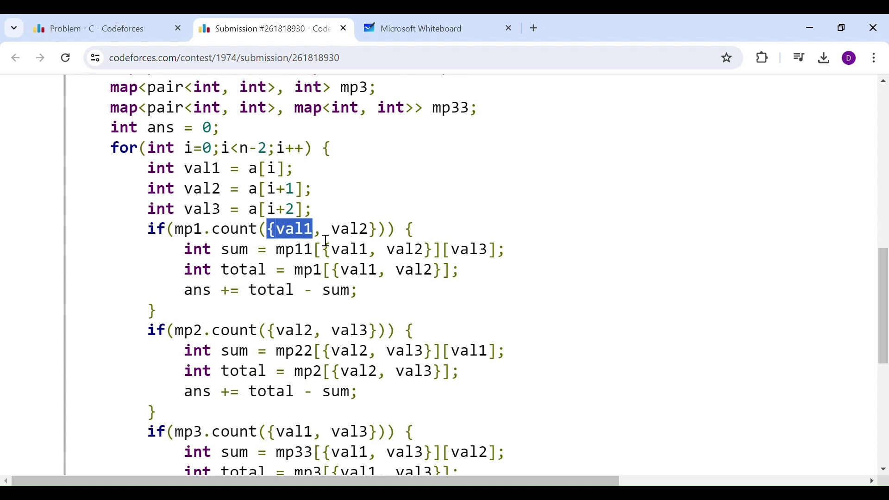
left_click(367, 241)
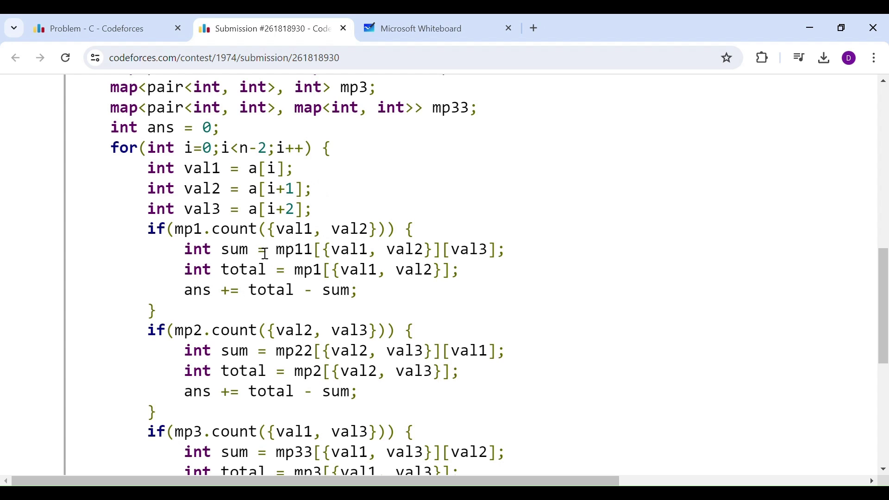
left_click_drag(276, 252, 515, 259)
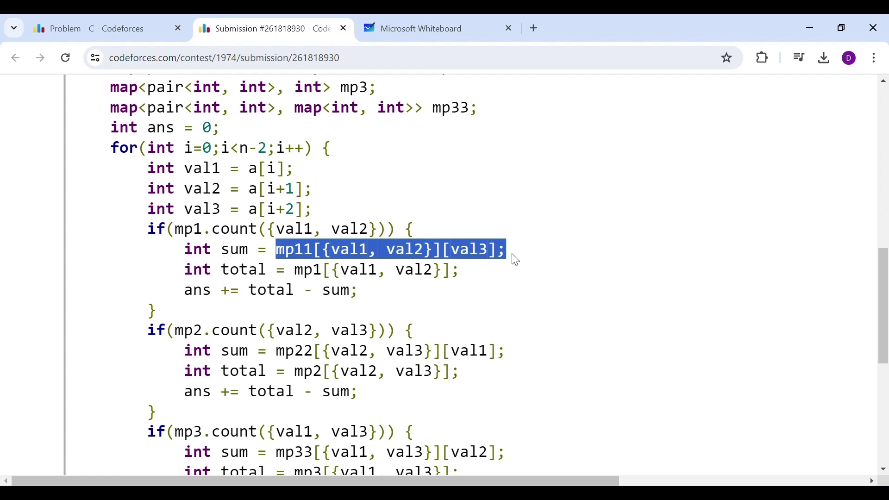
left_click(540, 261)
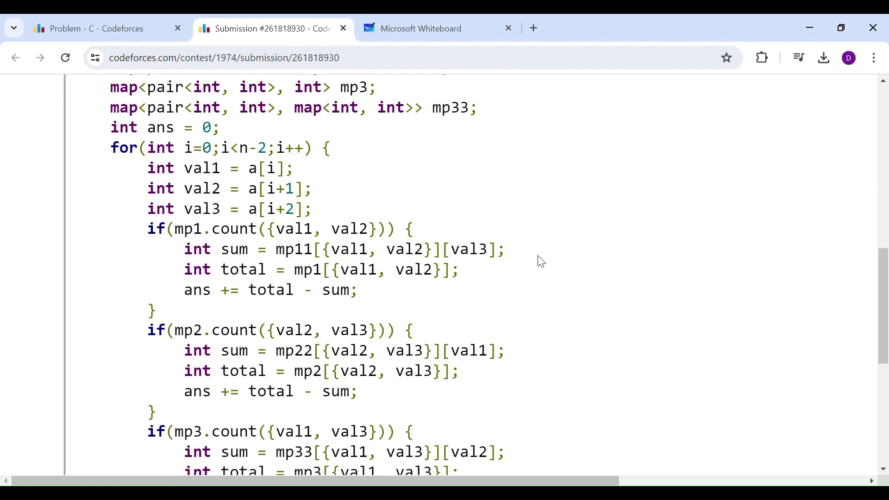
scroll(453, 152, "up", 1)
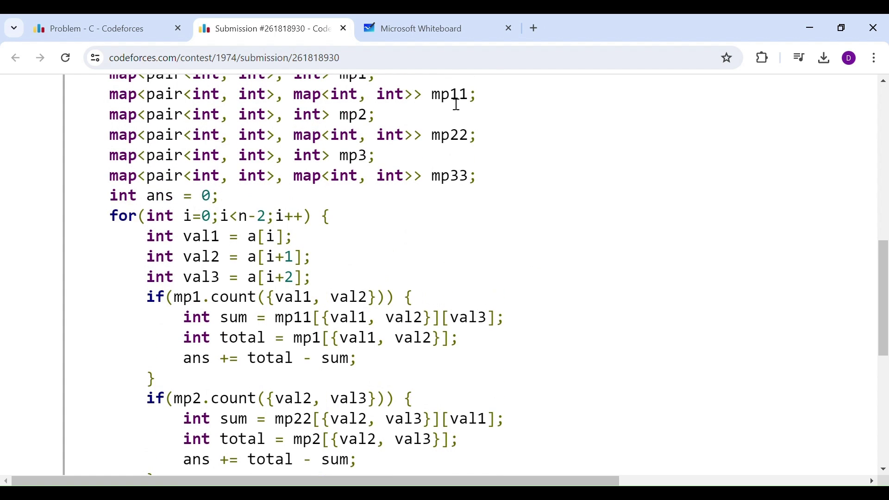
double_click(451, 94)
scroll(458, 165, "up", 1)
scroll(451, 239, "down", 1)
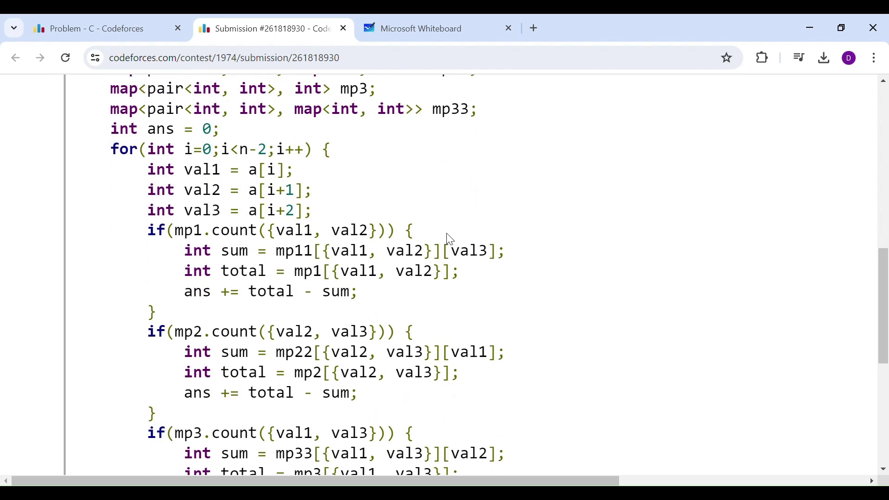
triple_click(253, 270)
left_click(265, 276)
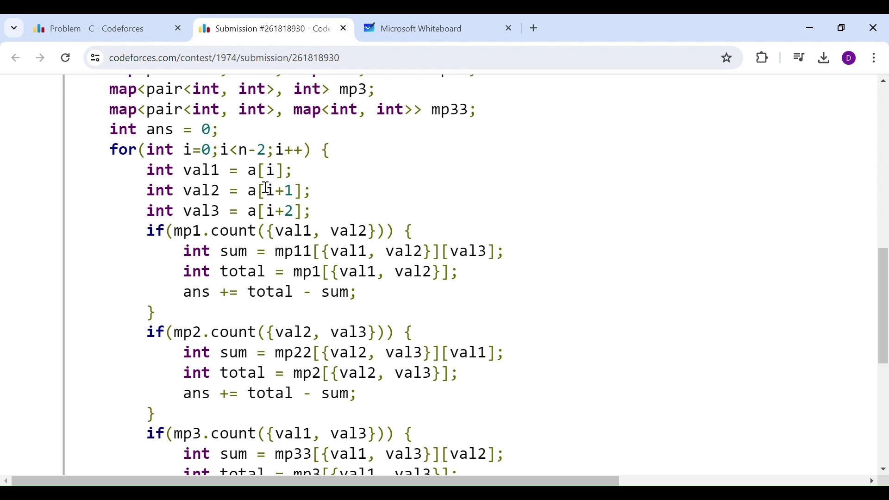
double_click(303, 275)
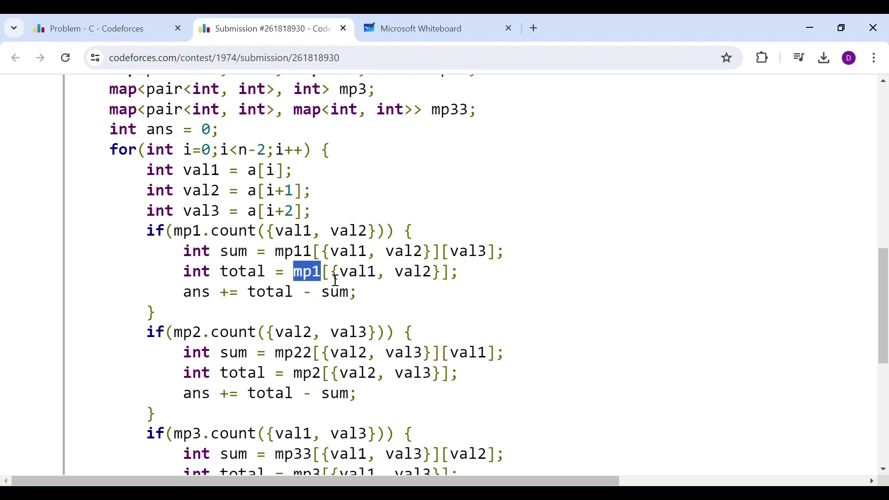
left_click_drag(336, 279, 479, 286)
left_click(480, 285)
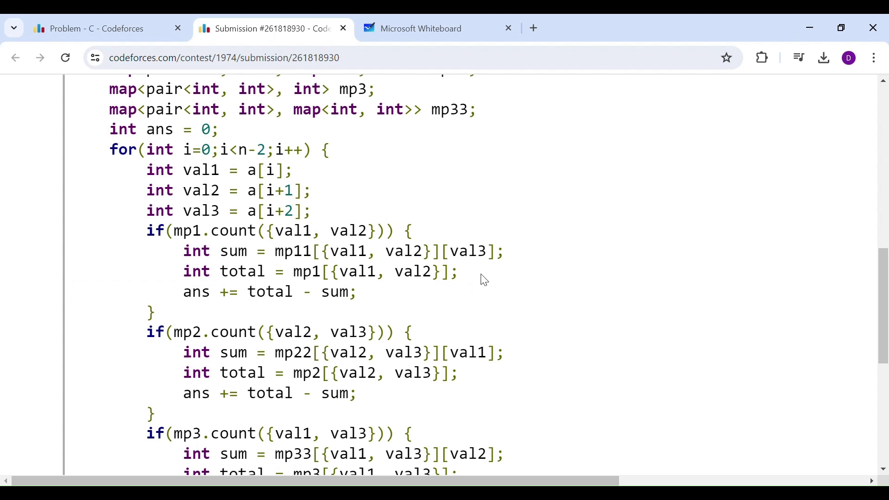
double_click(470, 251)
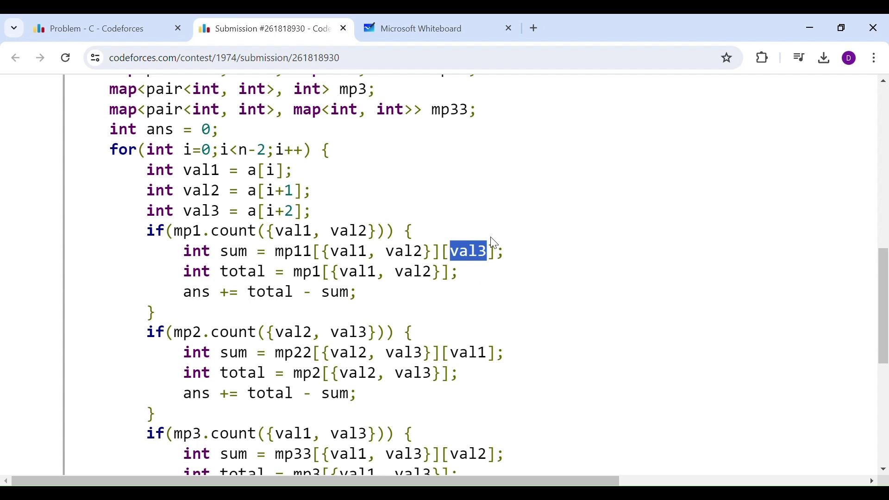
left_click(286, 292)
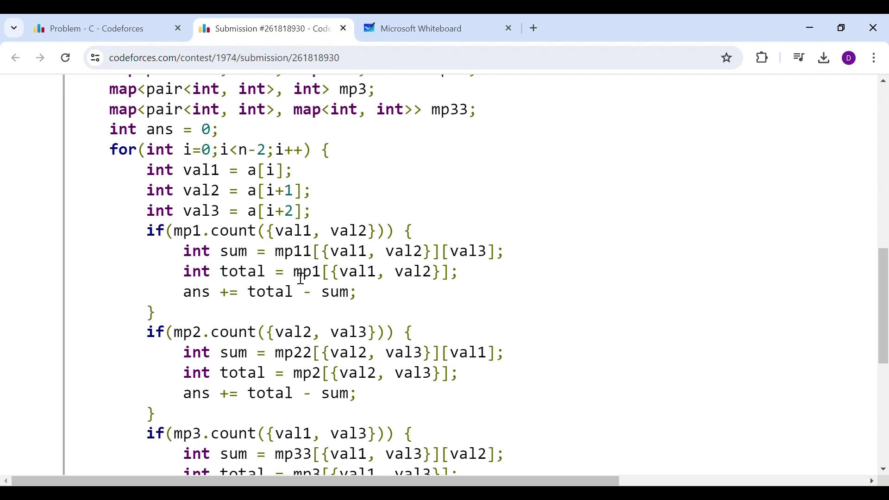
left_click_drag(146, 231, 191, 315)
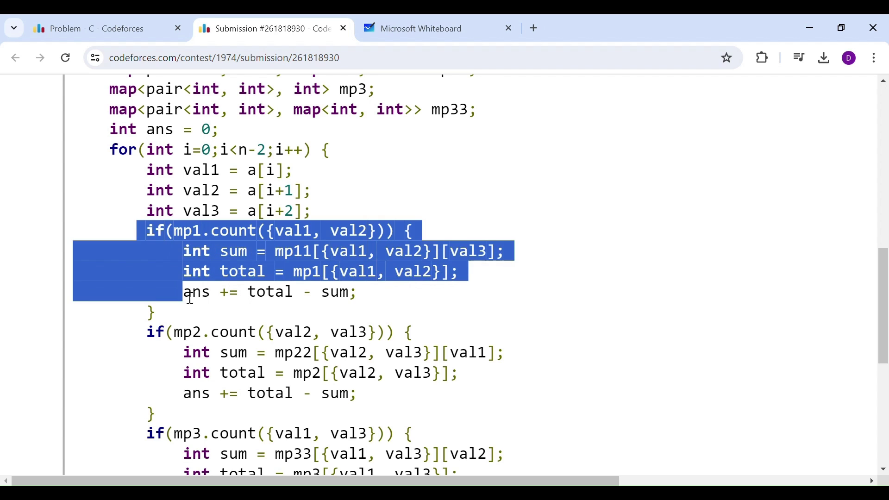
left_click(191, 315)
scroll(191, 315, "down", 1)
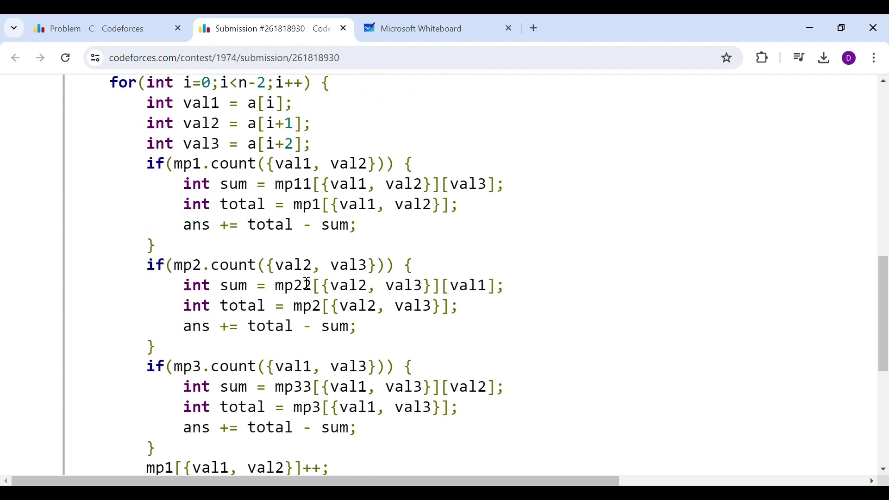
scroll(362, 266, "down", 2)
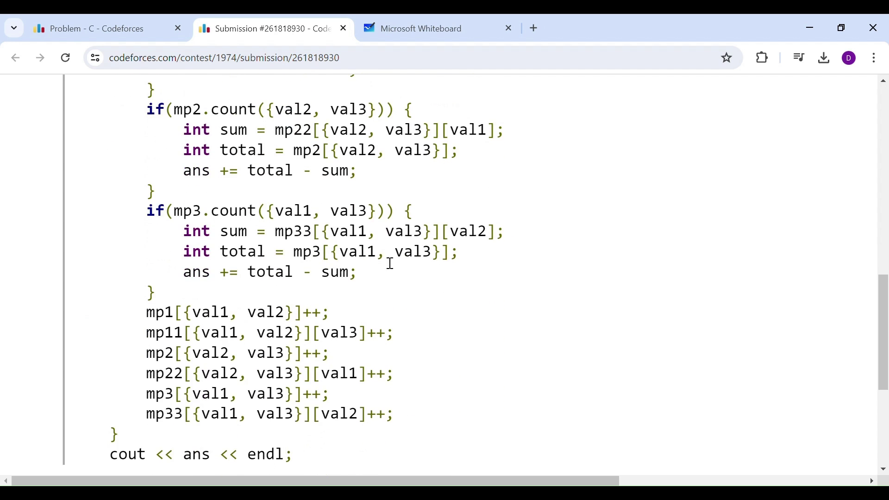
scroll(389, 264, "down", 1)
scroll(390, 264, "down", 2)
scroll(383, 264, "up", 1)
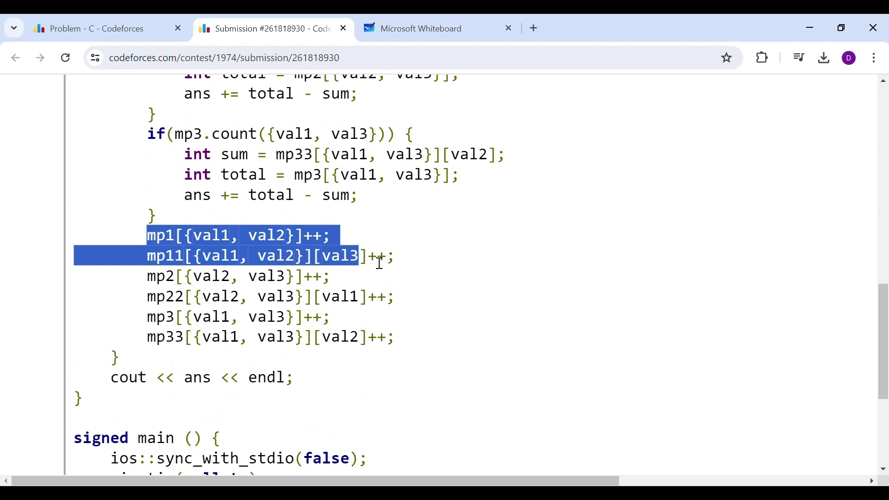
Highlight the mp1 and mp11 increment lines, then zoom the code out twice
left_click_drag(379, 261, 422, 263)
left_click(421, 263)
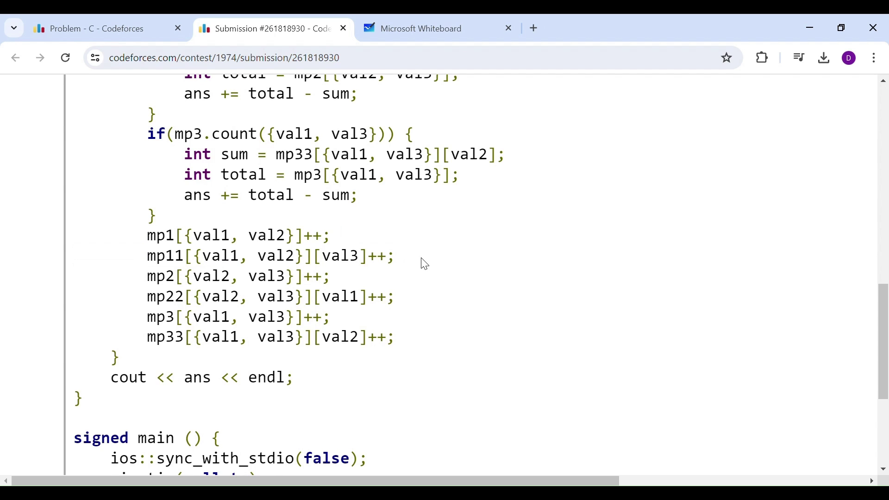
scroll(424, 263, "up", 2)
scroll(428, 264, "up", 2)
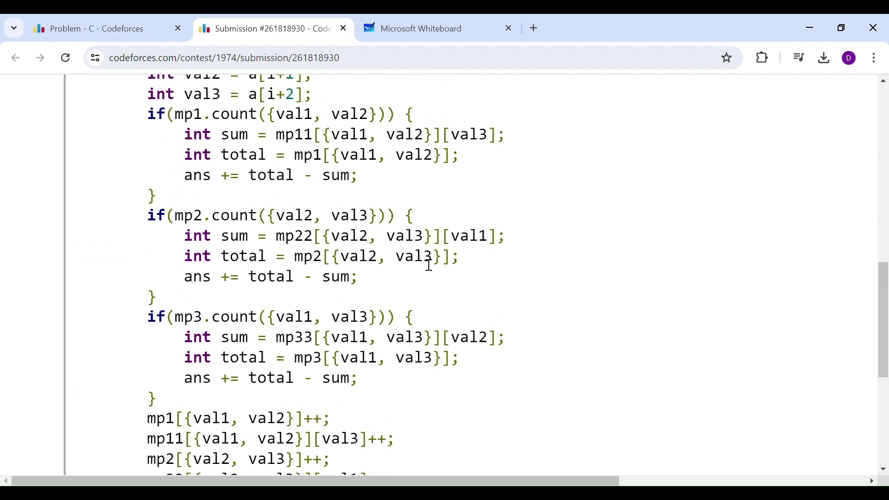
key("ctrl+minus")
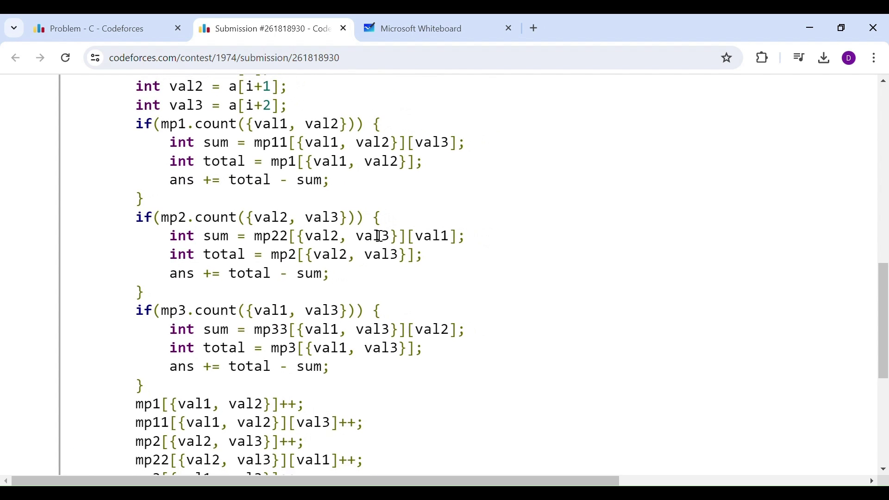
key("ctrl+minus")
key("ctrl+minus")
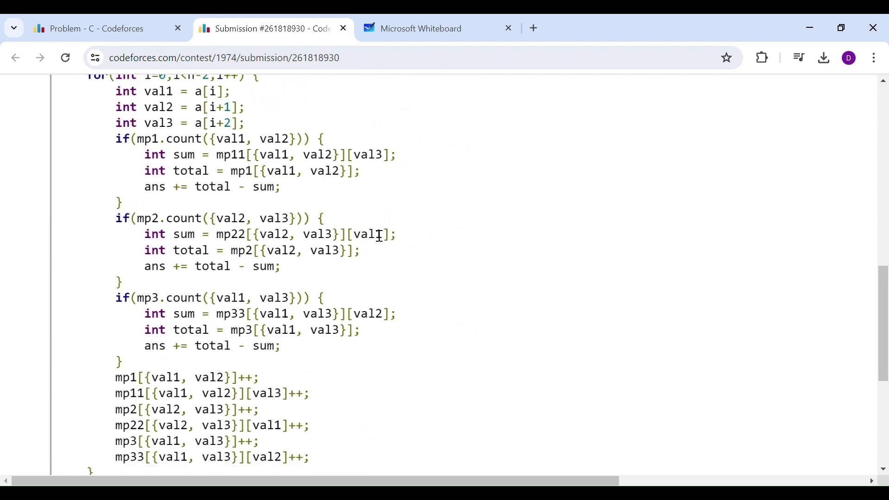